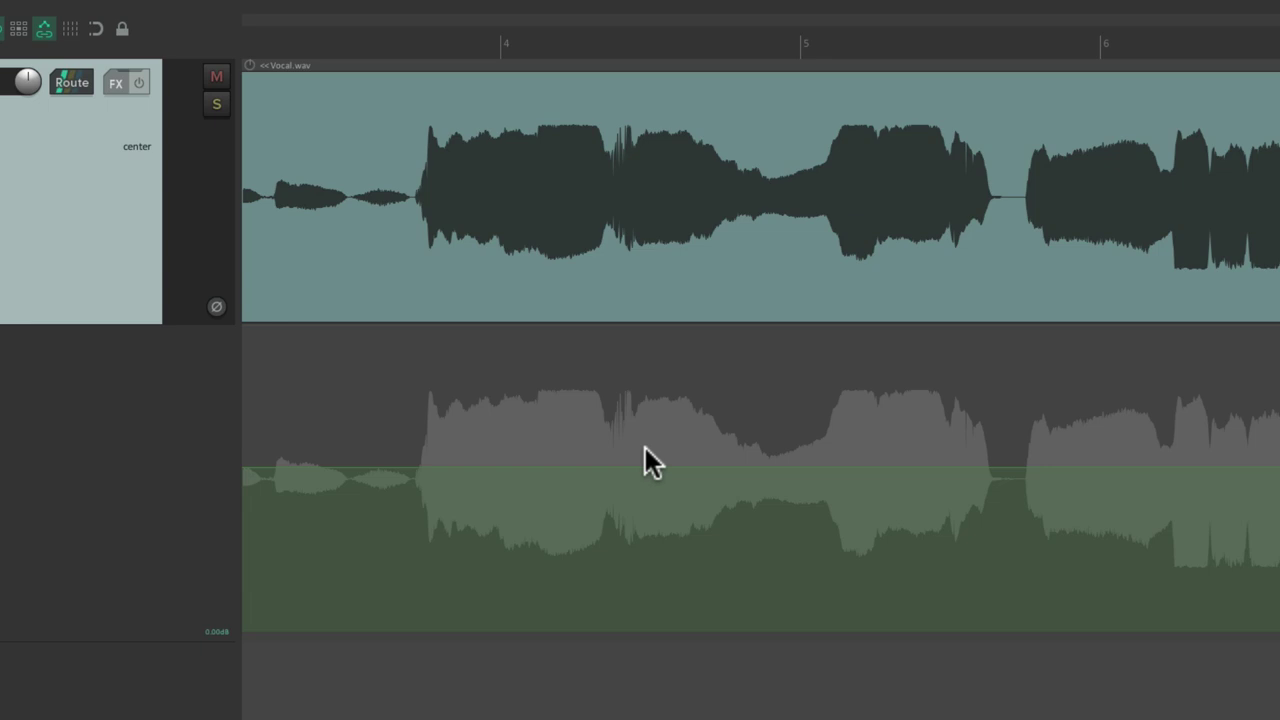
Lower the volume envelope over the loud phrase spanning measures 4 and 5, sloping the dip's start and end outward.
drag(416, 418, 993, 420)
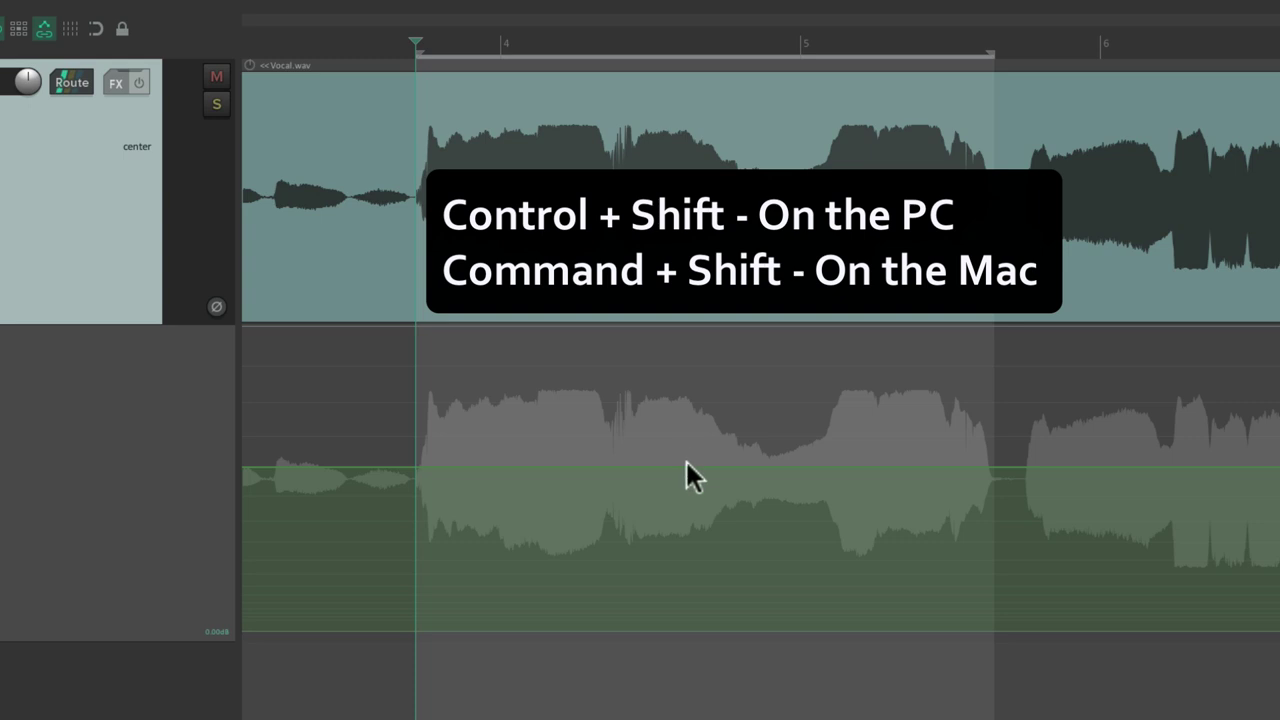
drag(688, 470, 678, 560)
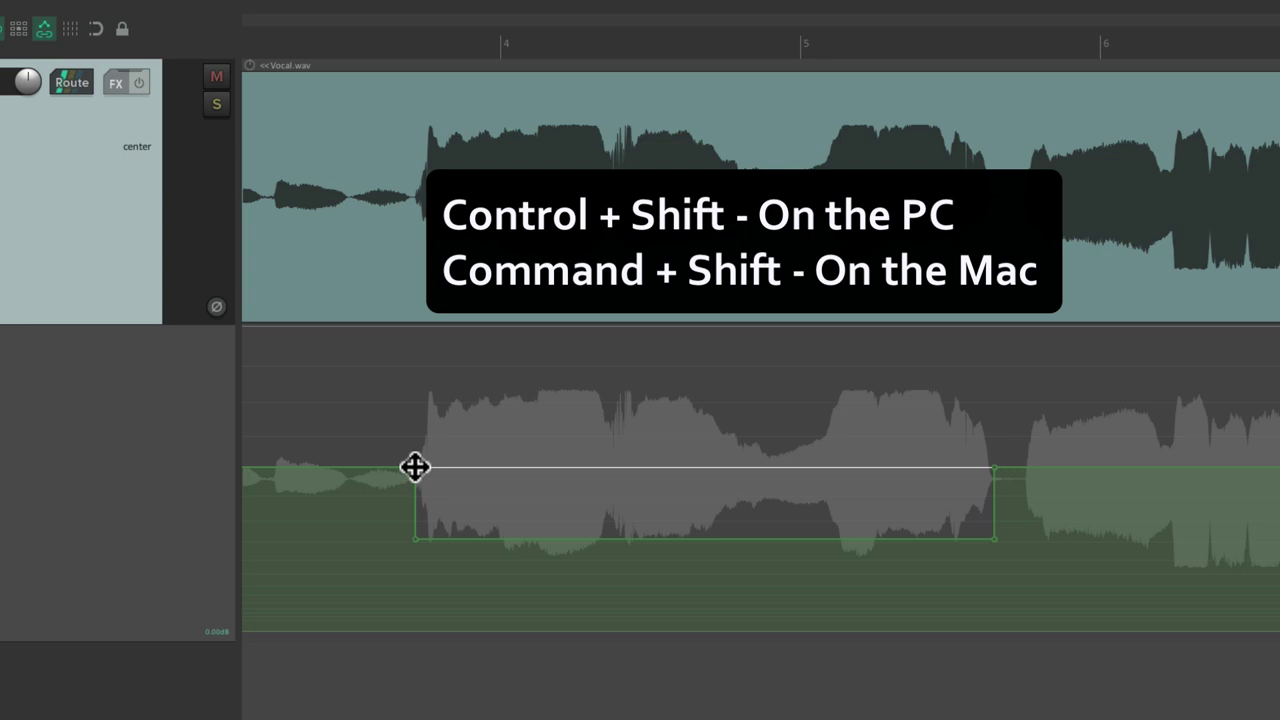
drag(415, 467, 358, 465)
drag(994, 467, 1019, 467)
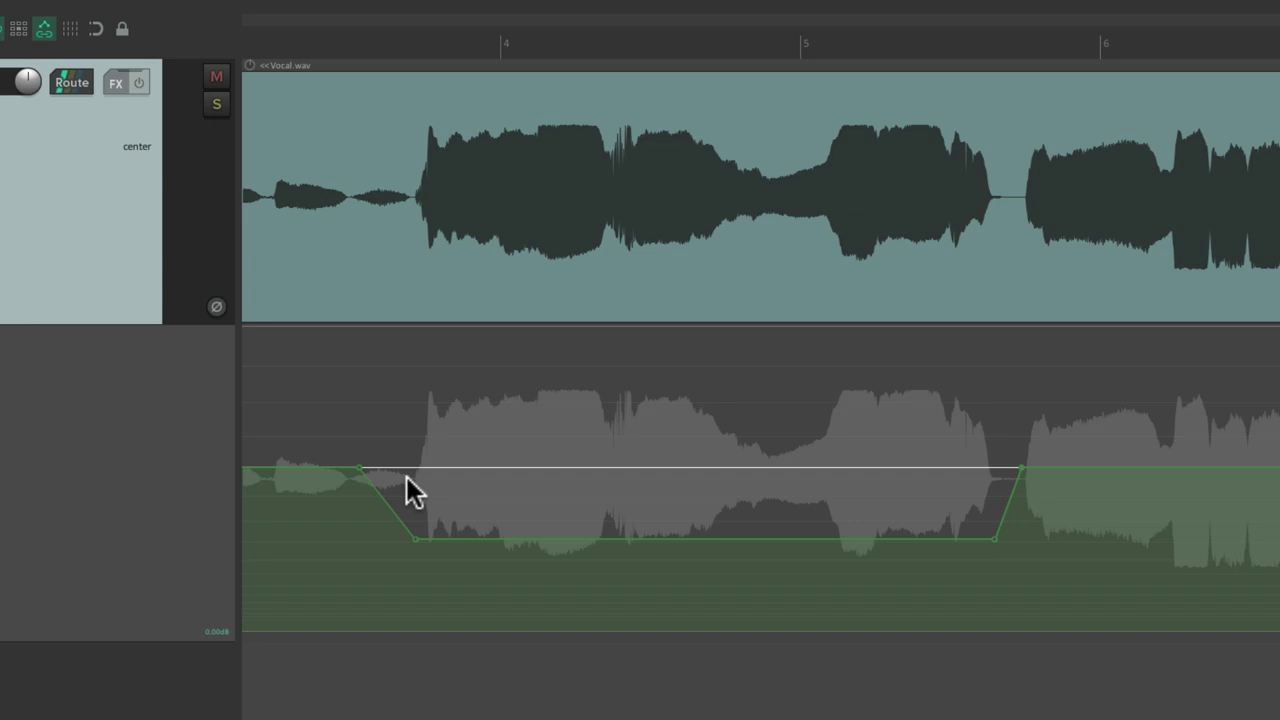
Replace the dip with four envelope points around the same loud phrase, lowering the segment between the inner two.
key(Delete)
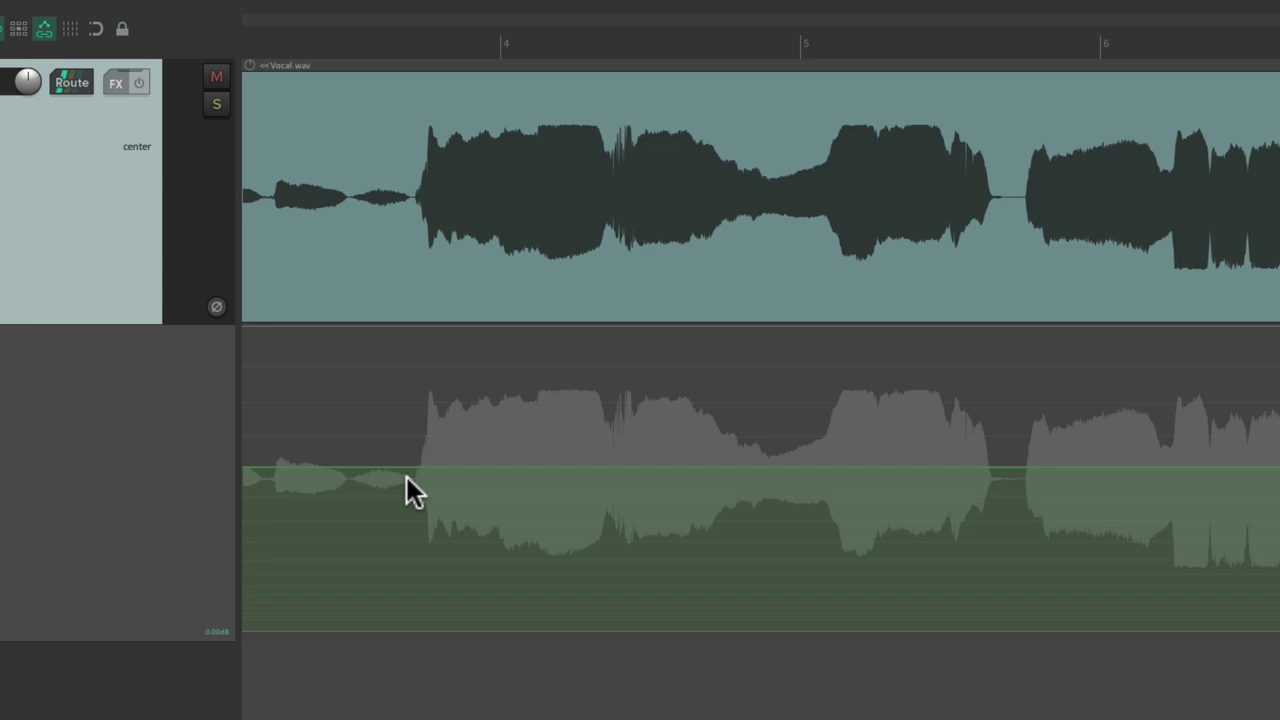
key(shift)
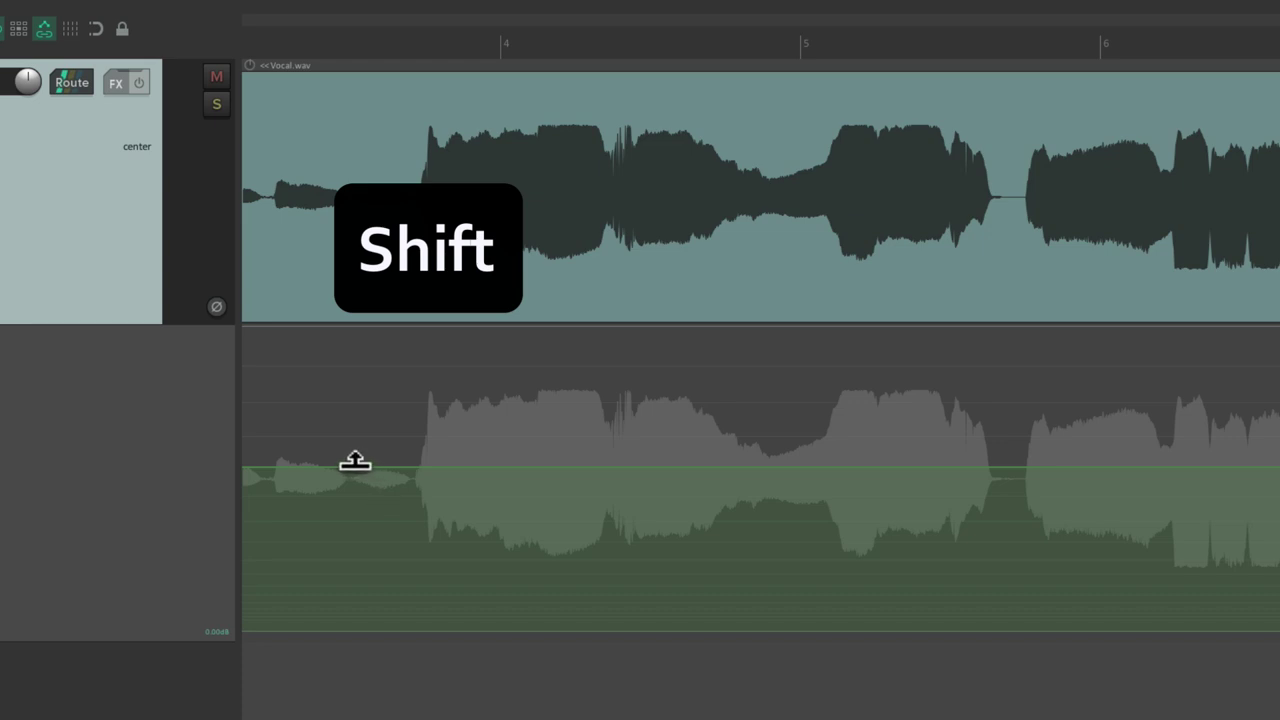
shift+click(352, 466)
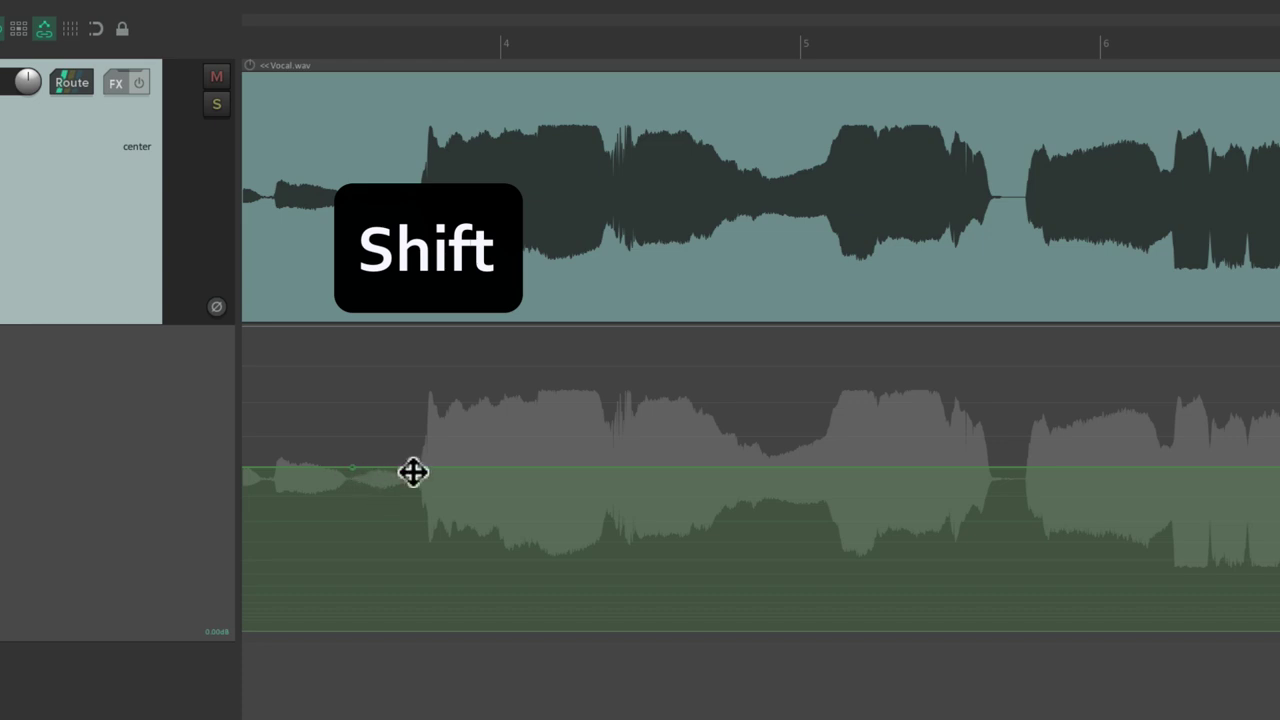
shift+click(994, 467)
shift+click(1021, 466)
drag(793, 468, 780, 591)
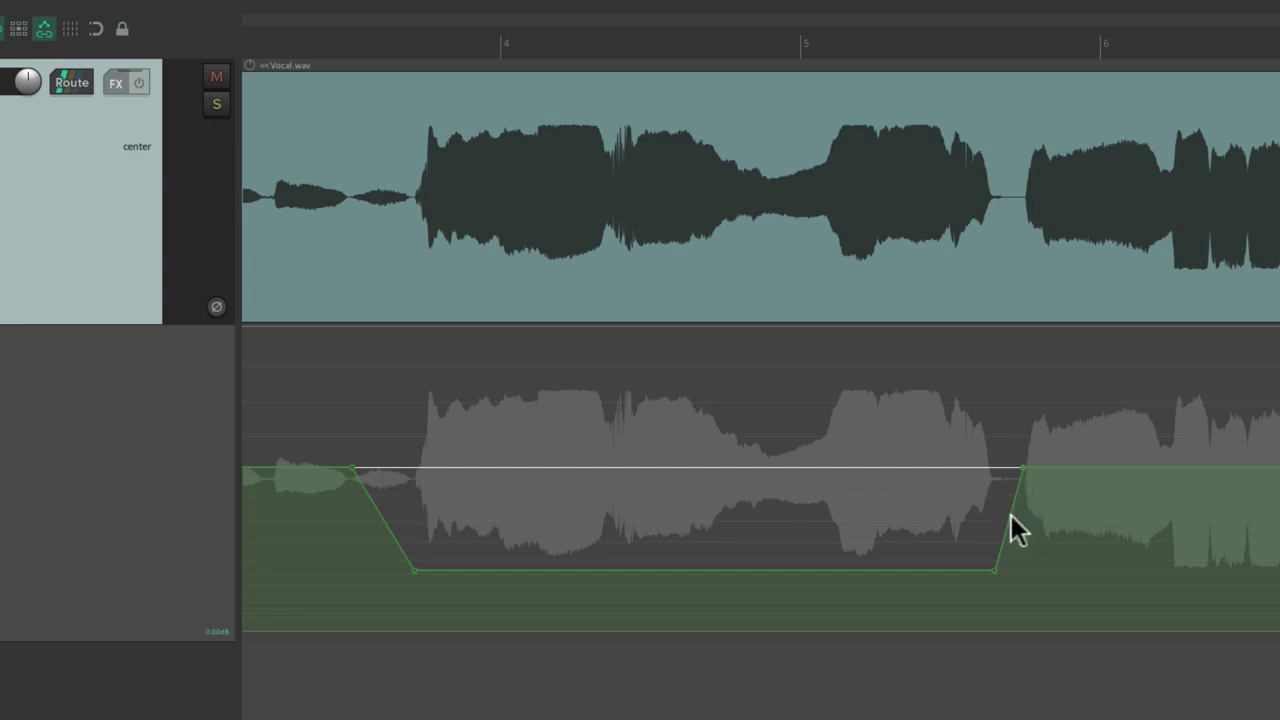
Undo the four-point dip and draw a volume reduction freehand across the same phrase.
key(ctrl+z)
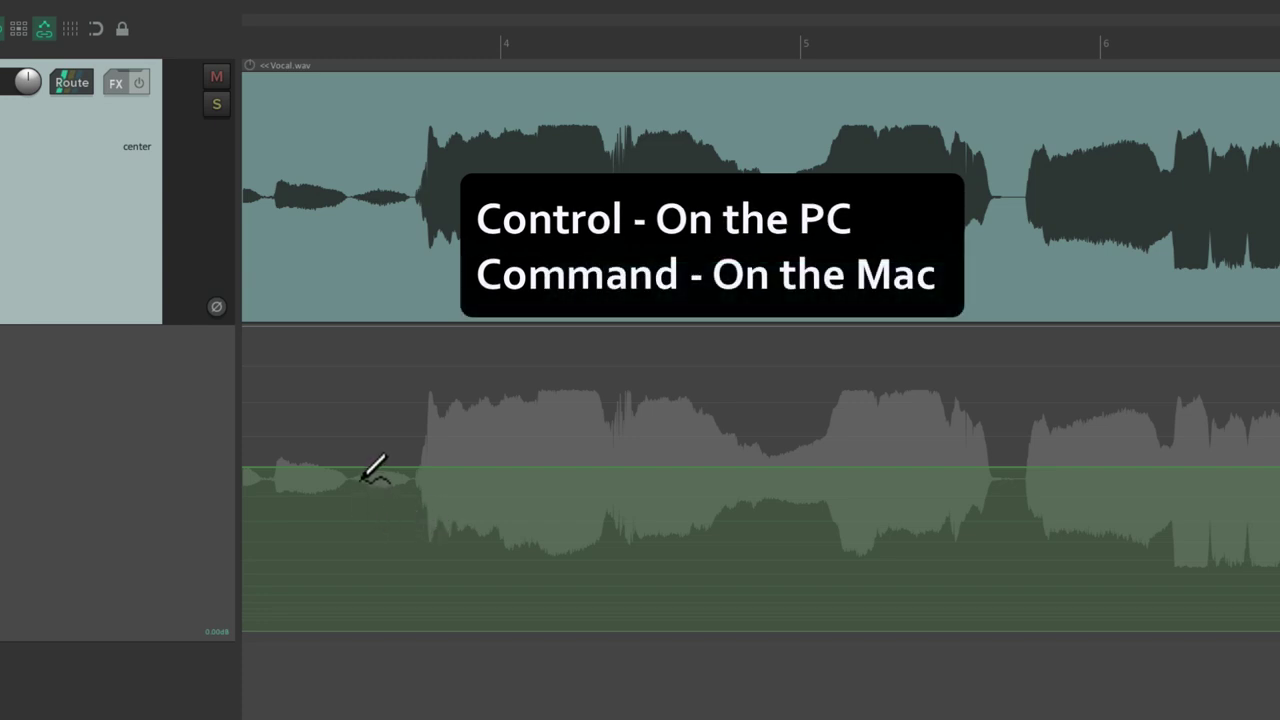
mouse_move(352, 468)
mouse_down()
mouse_move(427, 564)
mouse_move(962, 581)
mouse_move(981, 575)
mouse_move(1021, 470)
mouse_up()
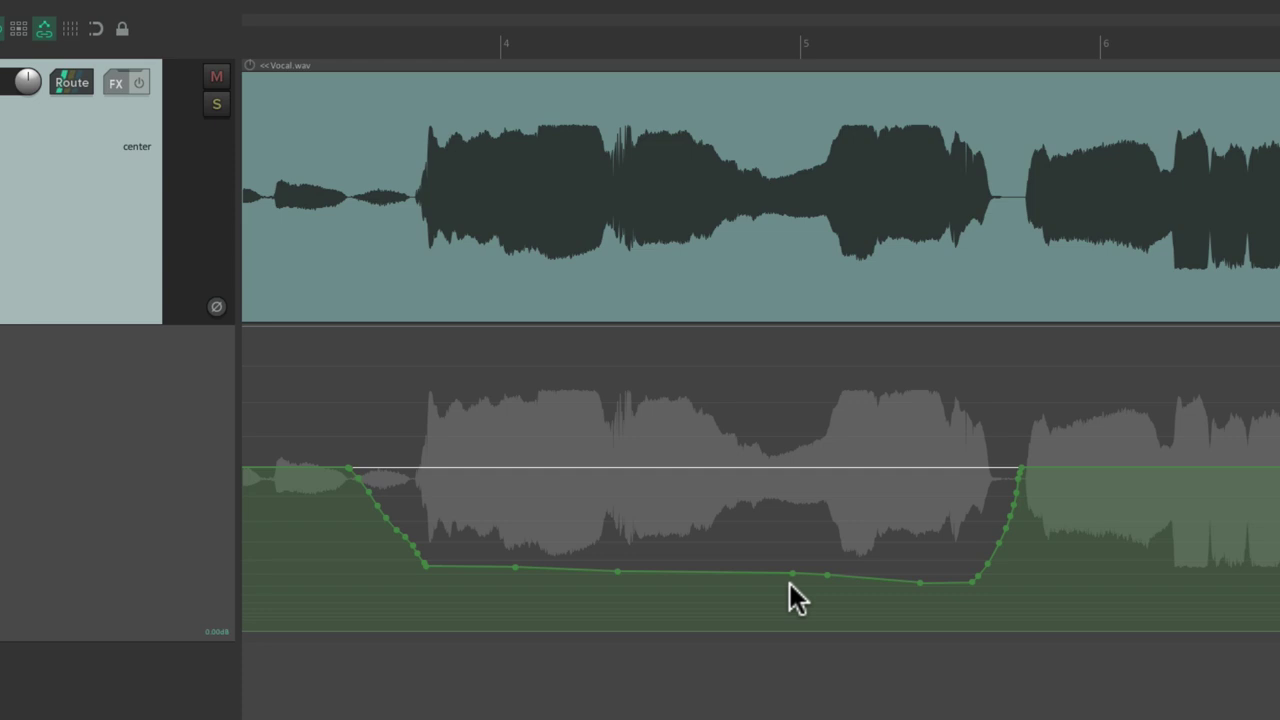
Select the time range spanning the drawn dip, reduce its envelope points to 7, and clear the time selection.
drag(316, 491, 1045, 494)
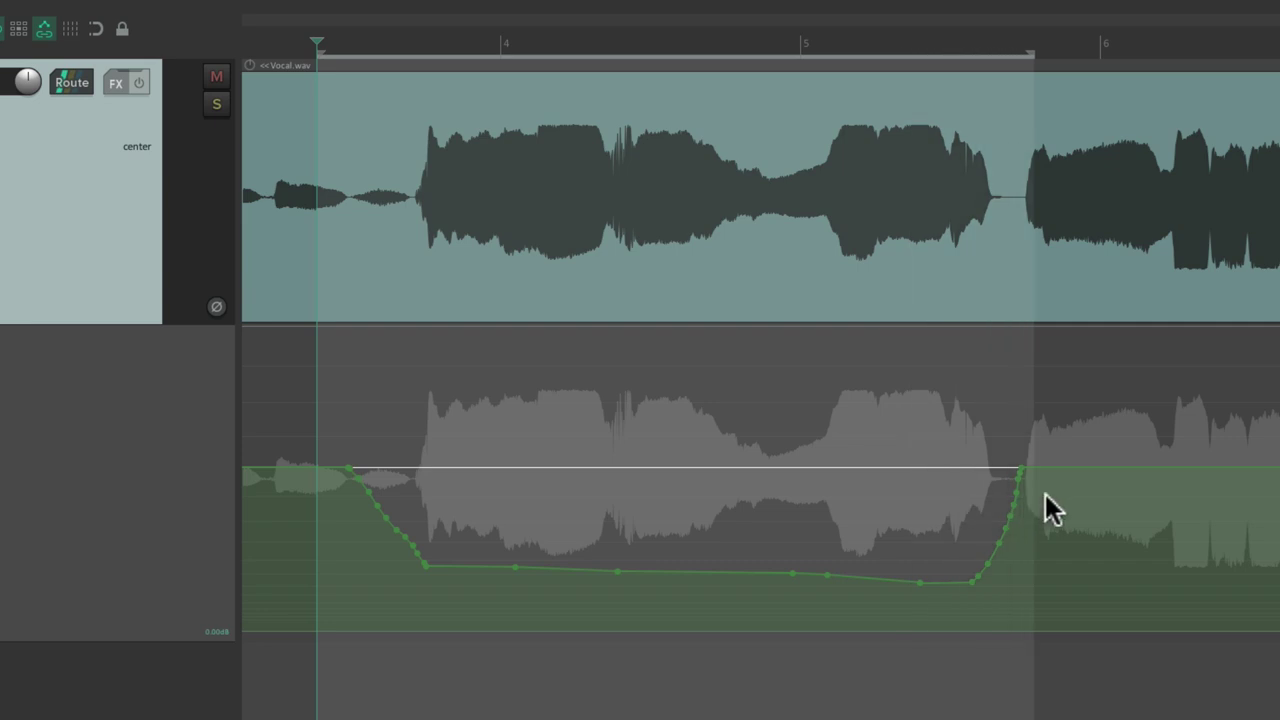
right_click(648, 492)
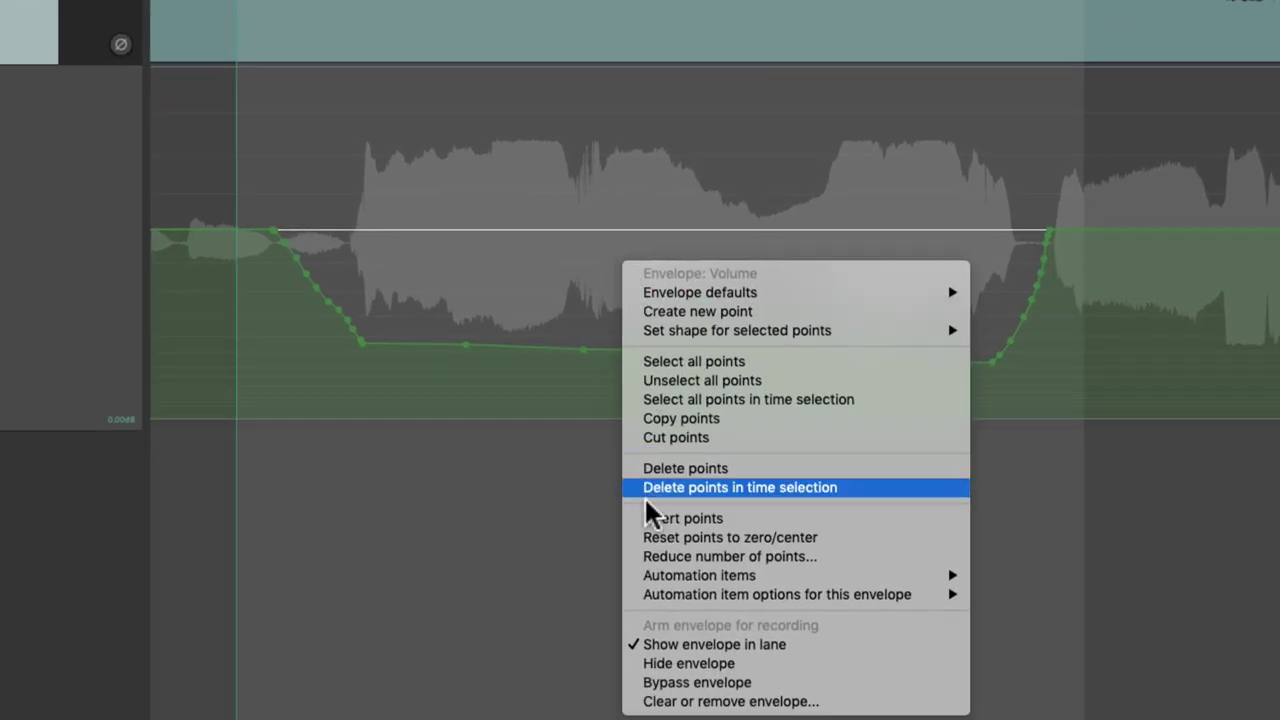
click(632, 556)
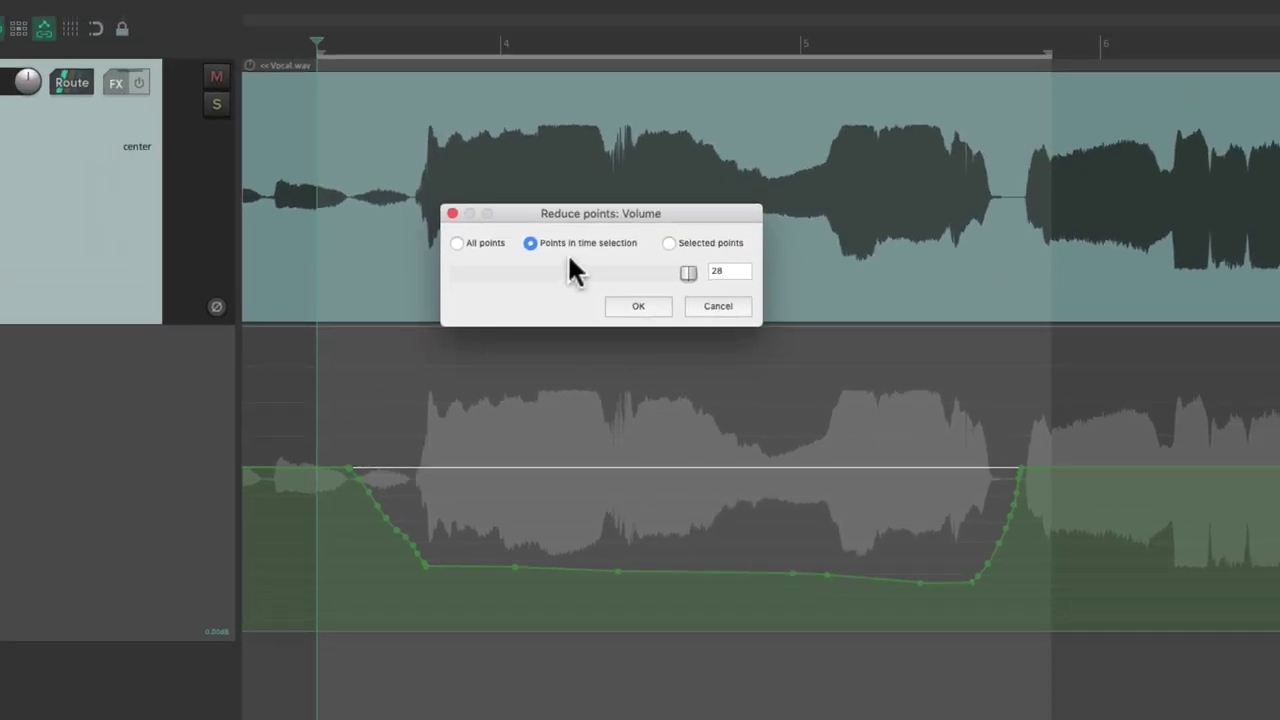
drag(679, 270, 509, 273)
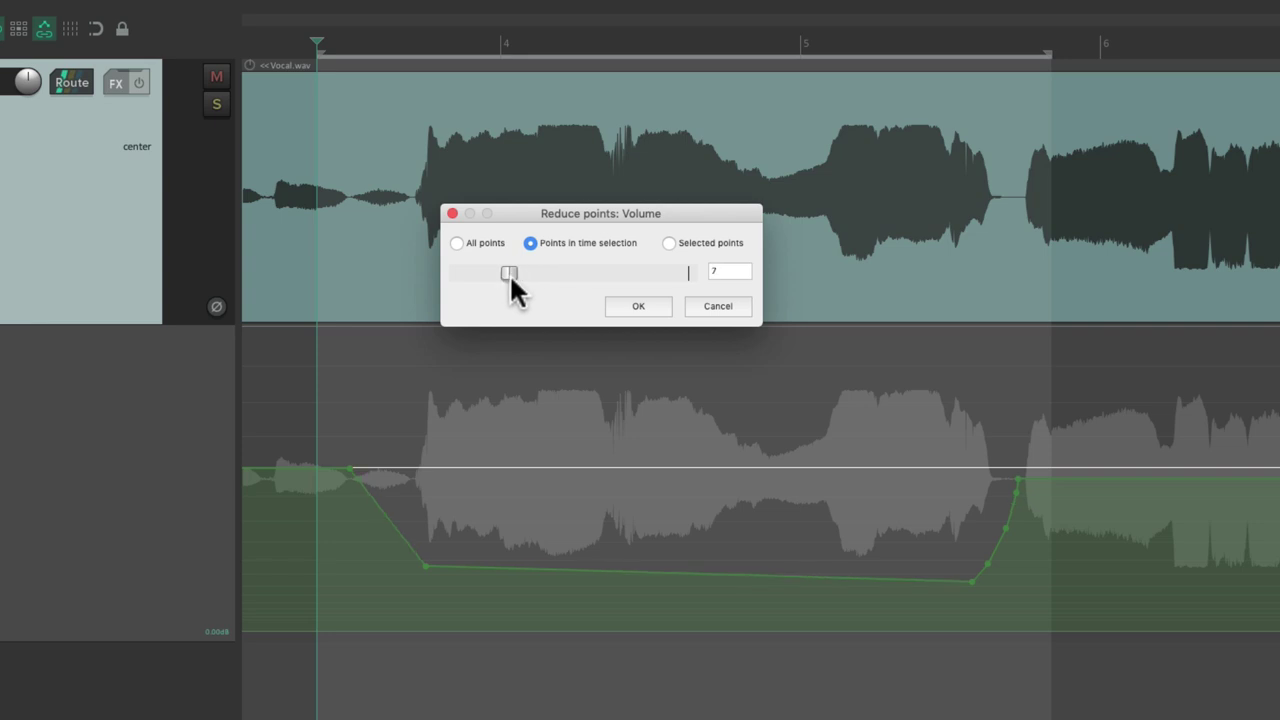
click(623, 306)
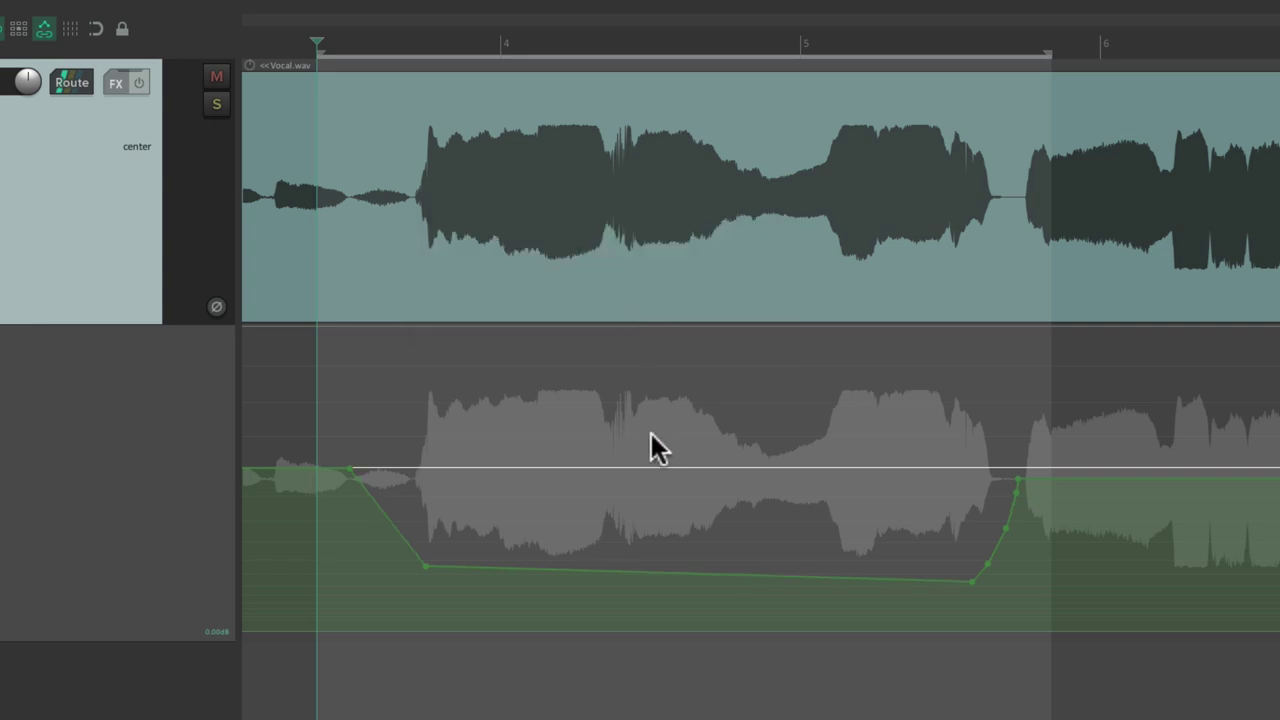
key(Escape)
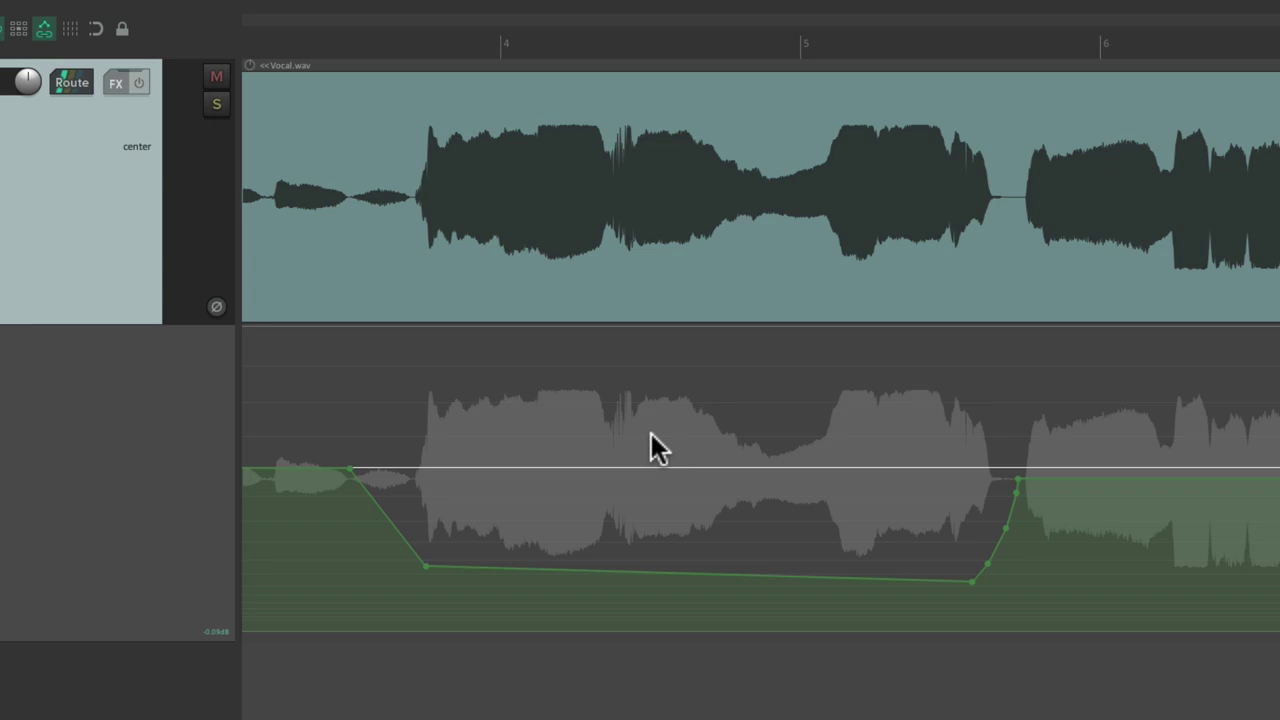
Replace the drawn dip with a single envelope point just before the loud phrase and copy that point.
key(Delete)
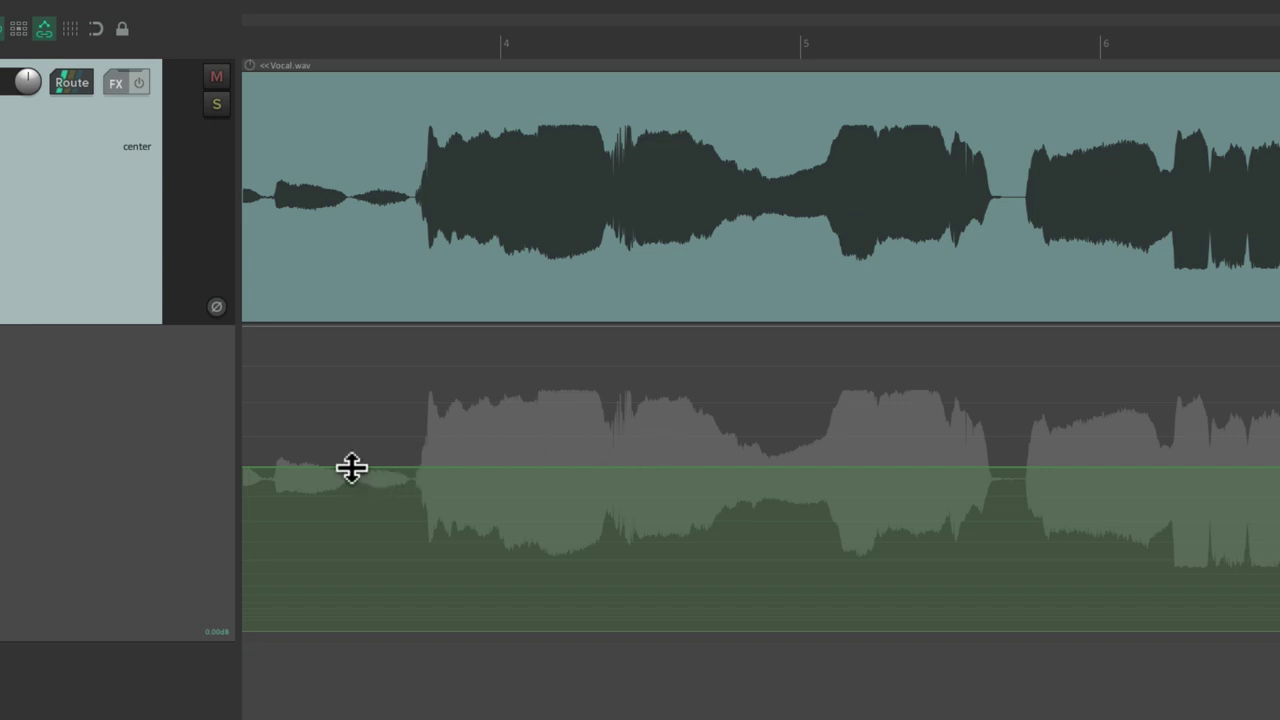
key(shift)
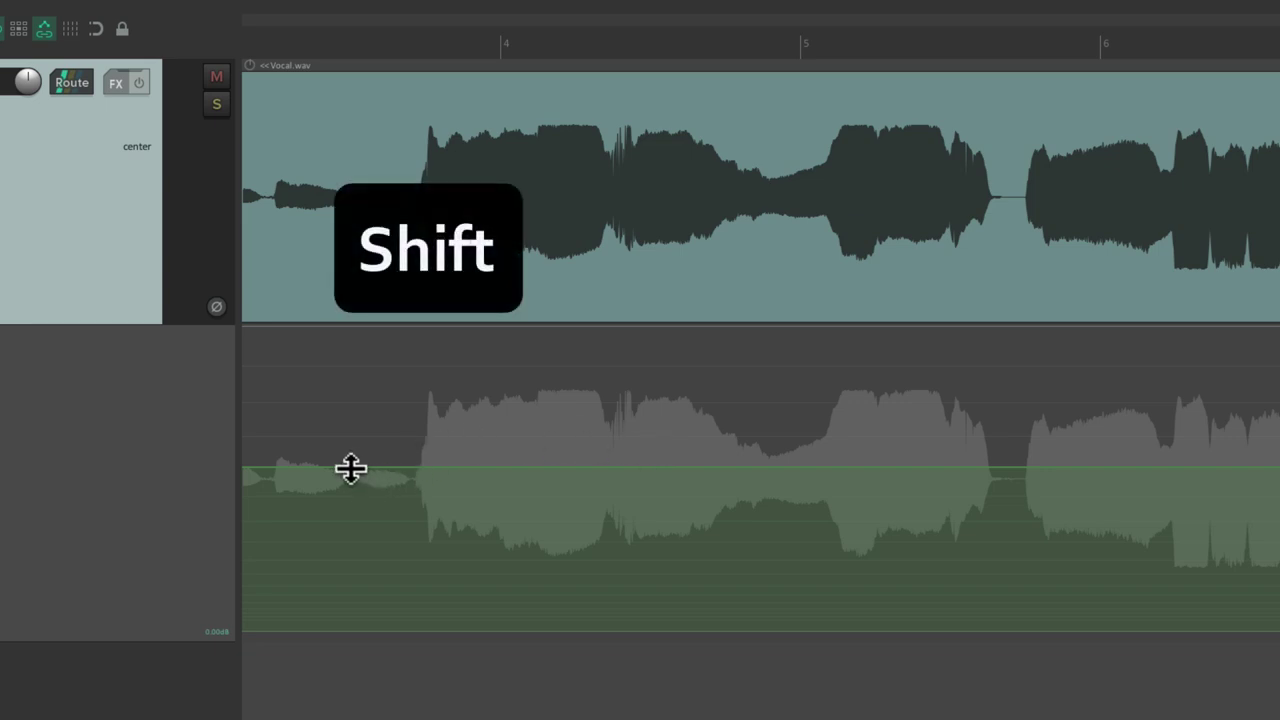
key(ctrl+c)
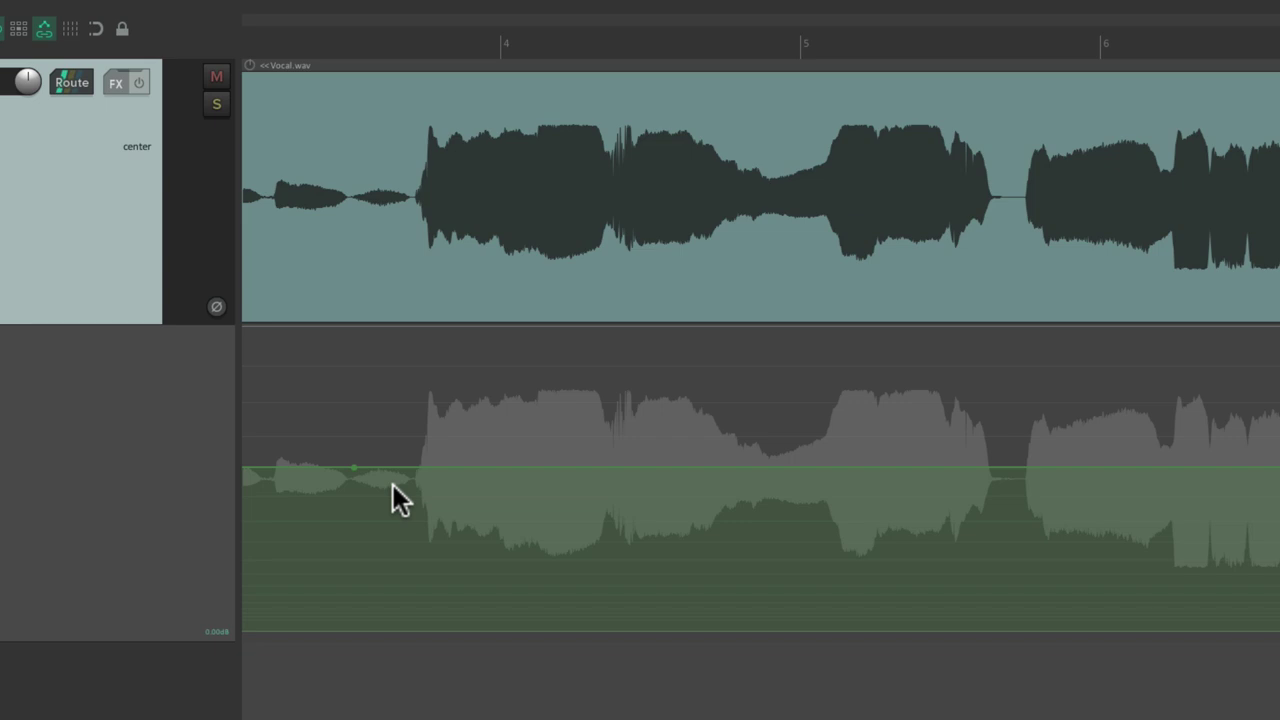
Add a lowered envelope point at the start of the loud phrase and adjust its level during playback.
key(shift)
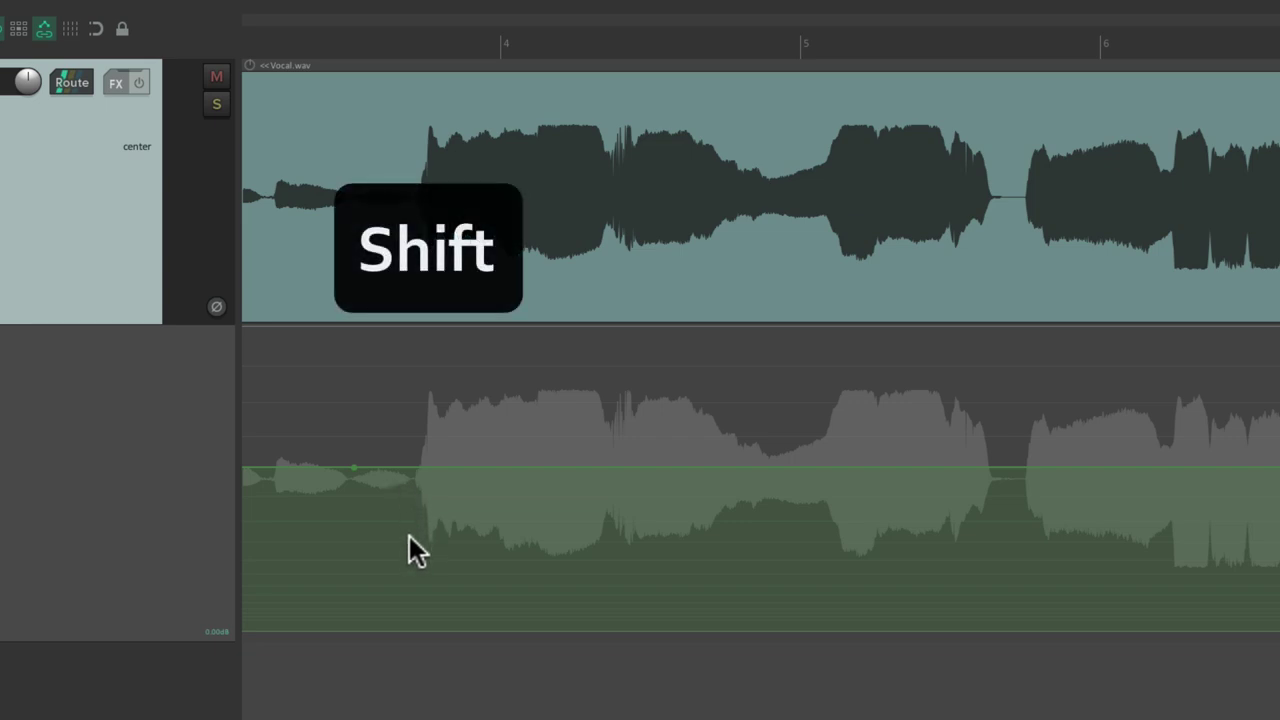
shift+click(416, 538)
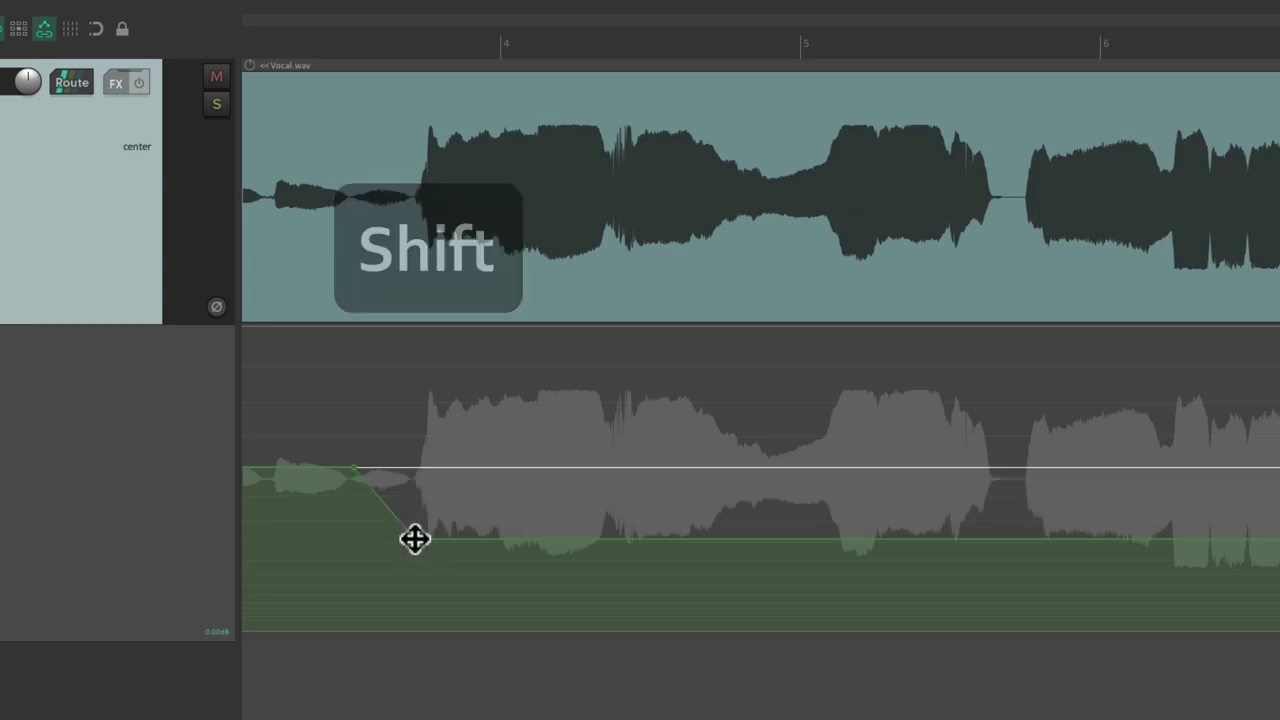
mouse_move(414, 556)
mouse_down()
mouse_move(417, 526)
mouse_move(411, 583)
mouse_move(410, 561)
mouse_up()
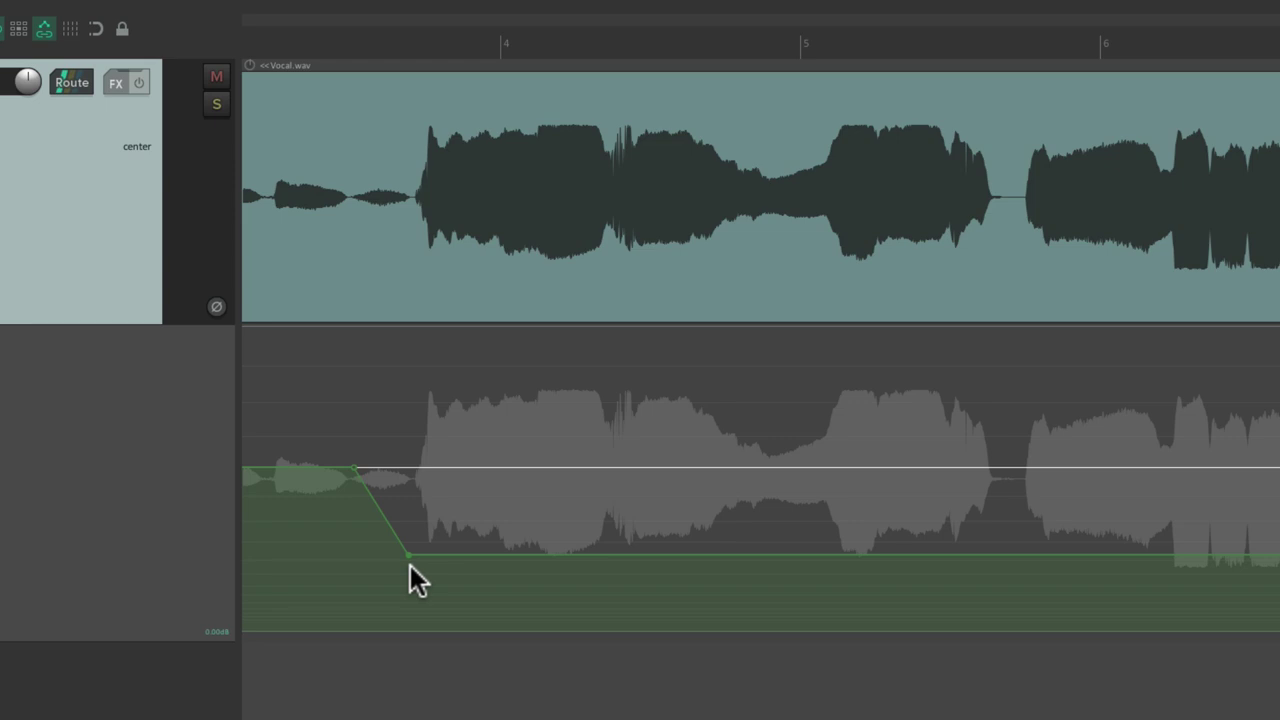
key(space)
drag(408, 554, 414, 514)
key(space)
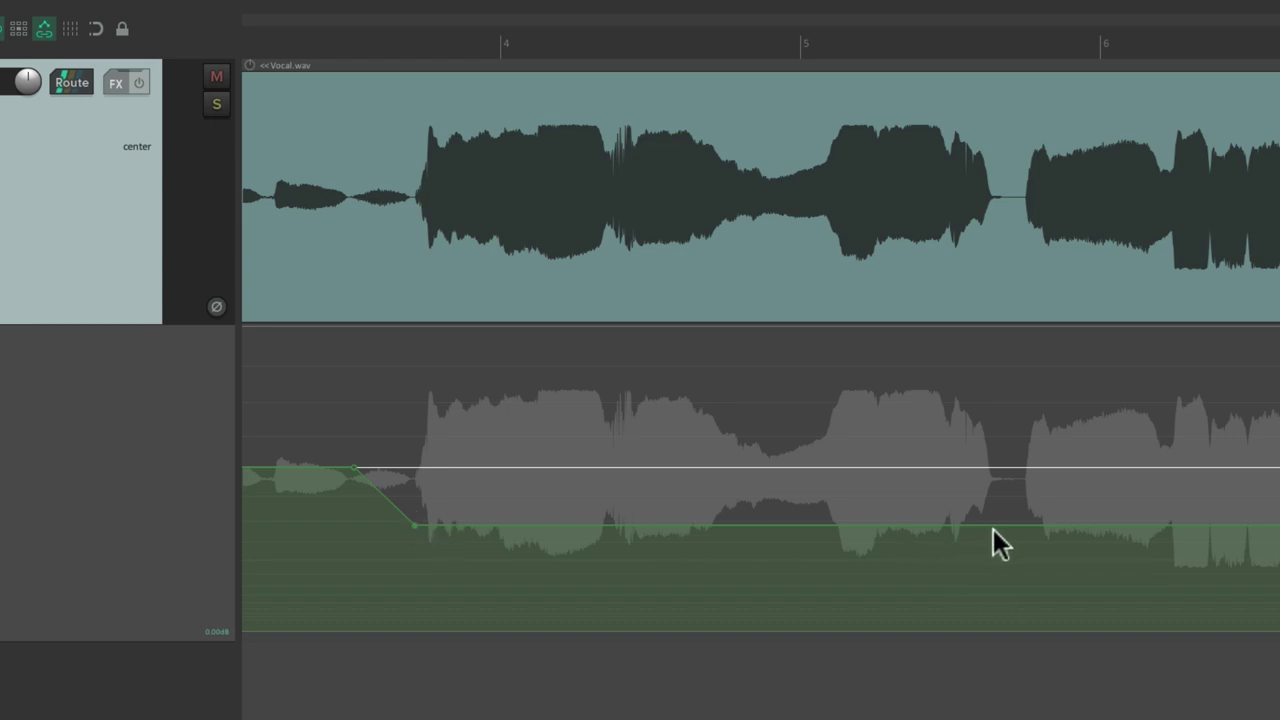
Add a point at the loud phrase's end on the lowered line and paste the copied point just before the next phrase.
key(shift)
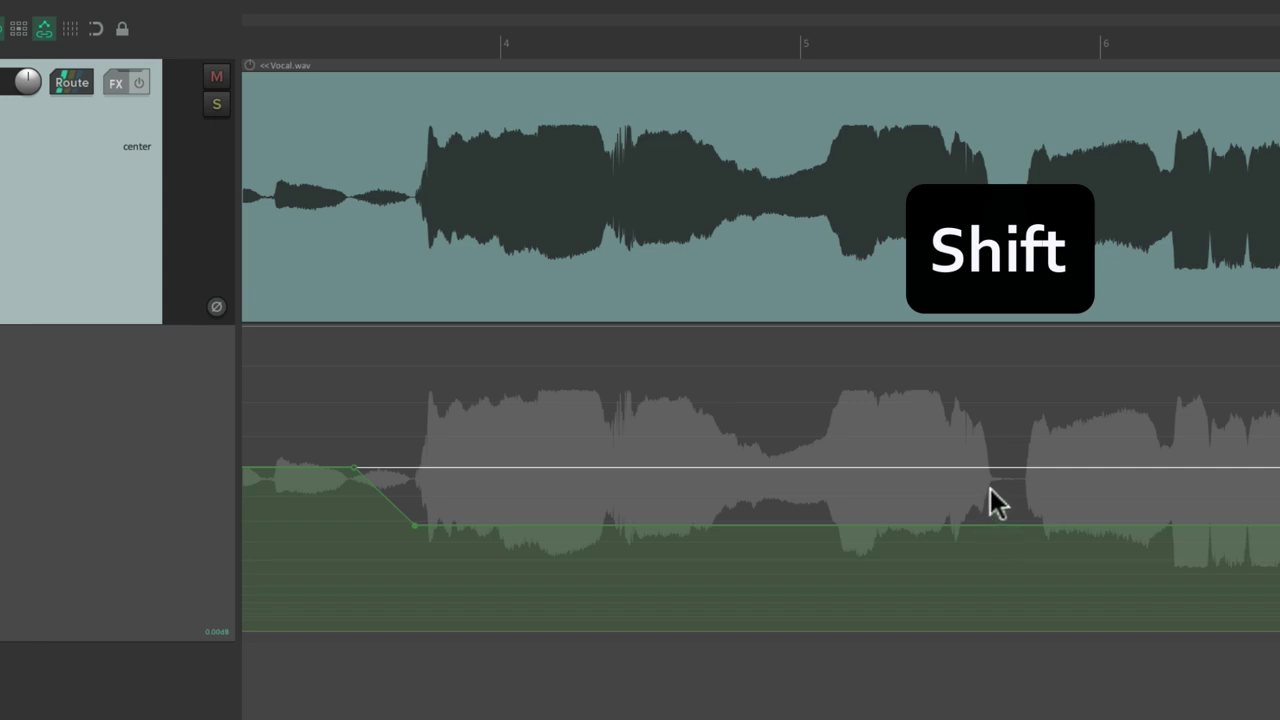
shift+click(994, 497)
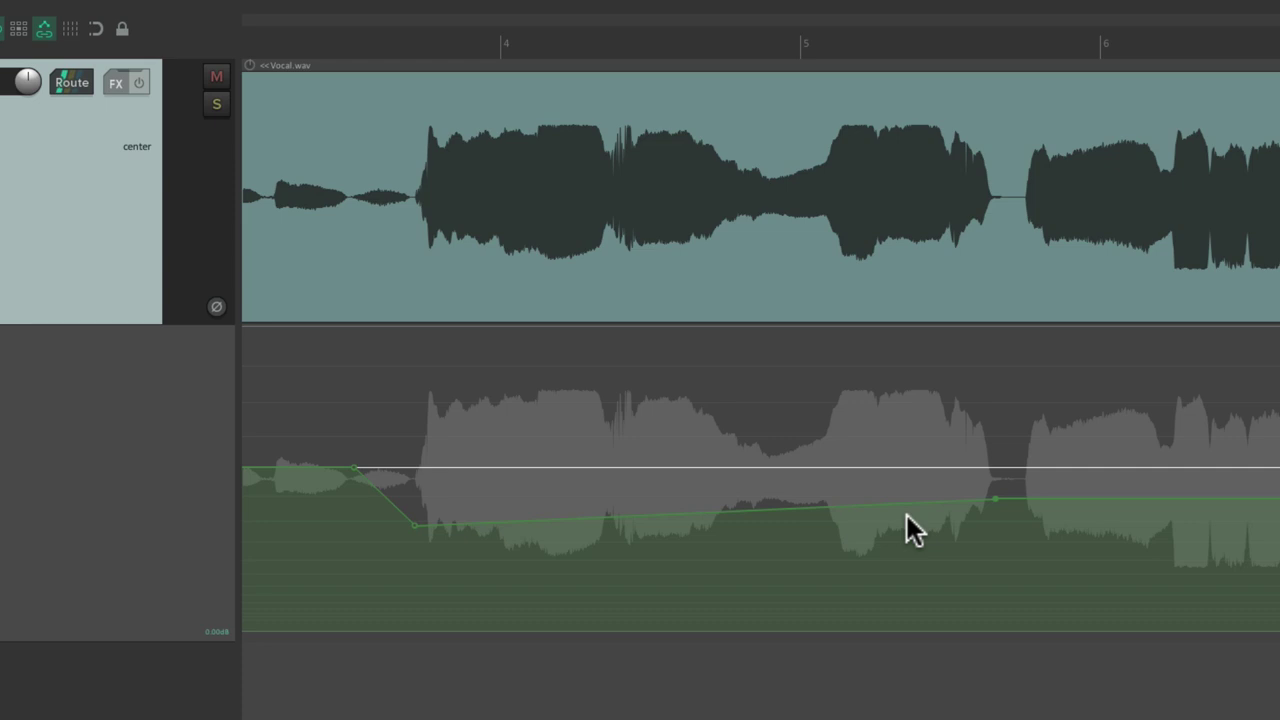
key(ctrl+z)
shift+click(993, 558)
key(ctrl+z)
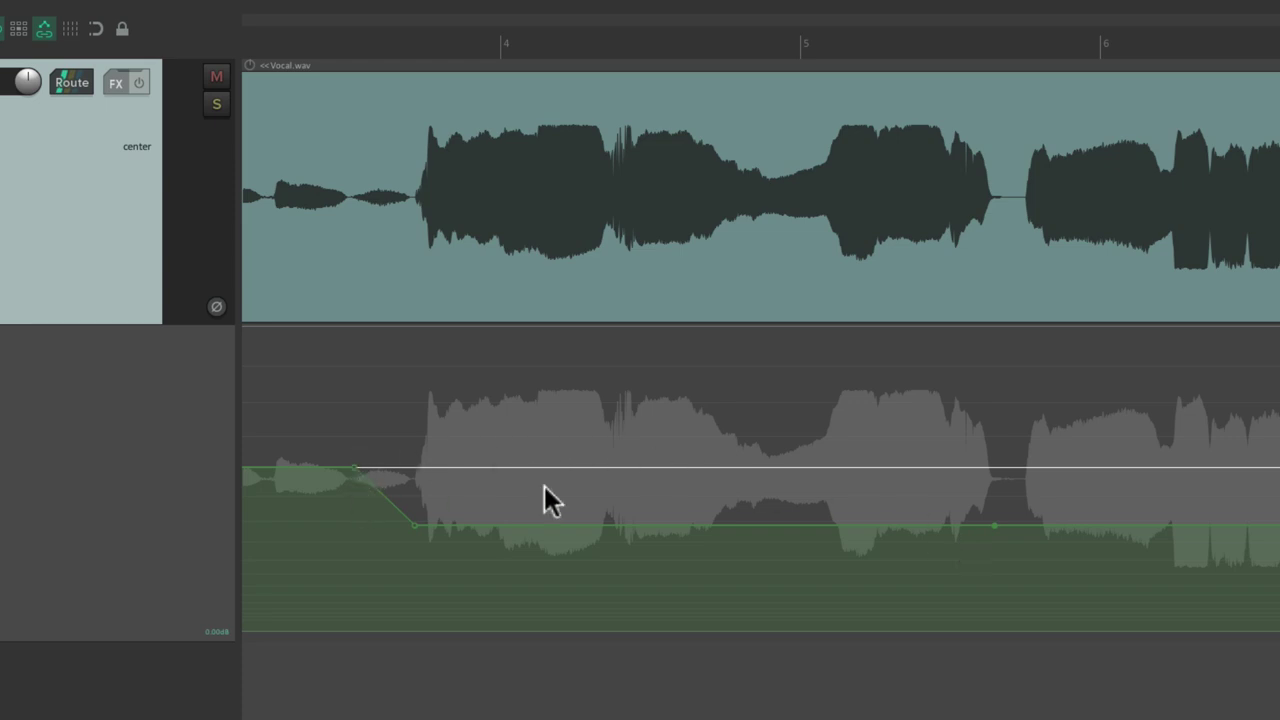
click(1020, 477)
click(1020, 478)
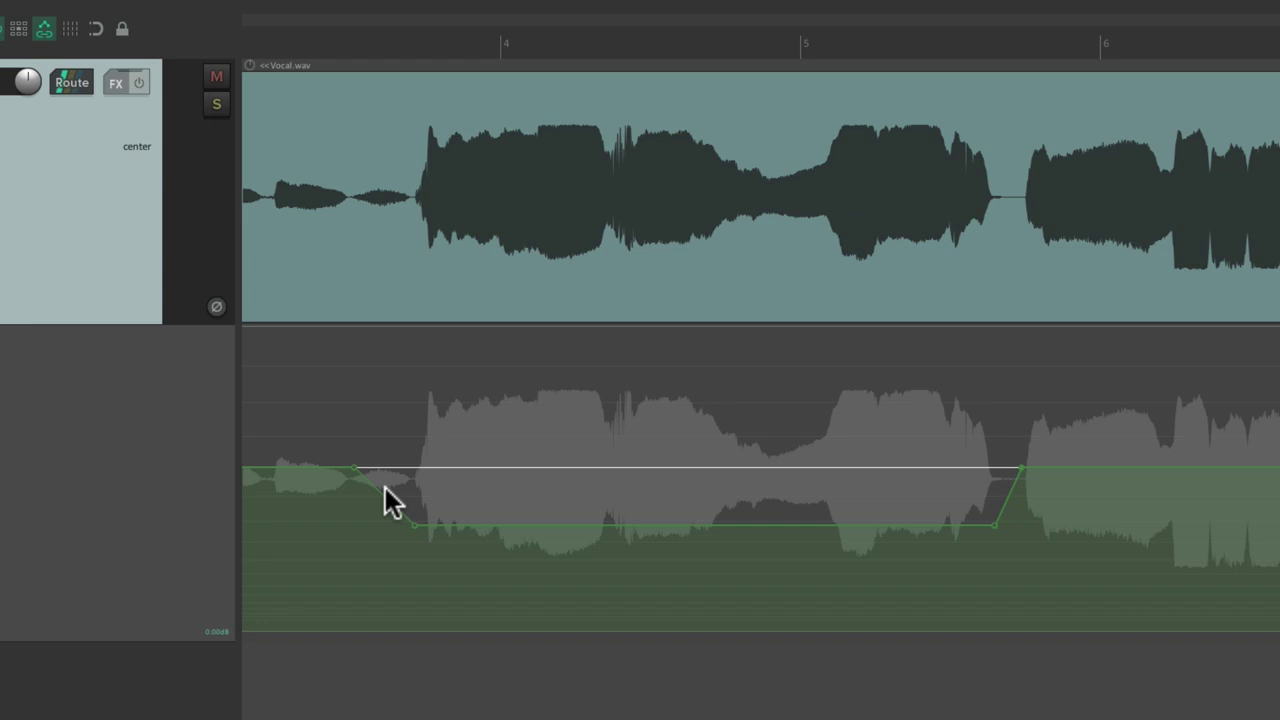
Play back the phrase with the volume dip and undo the envelope edits.
key(space)
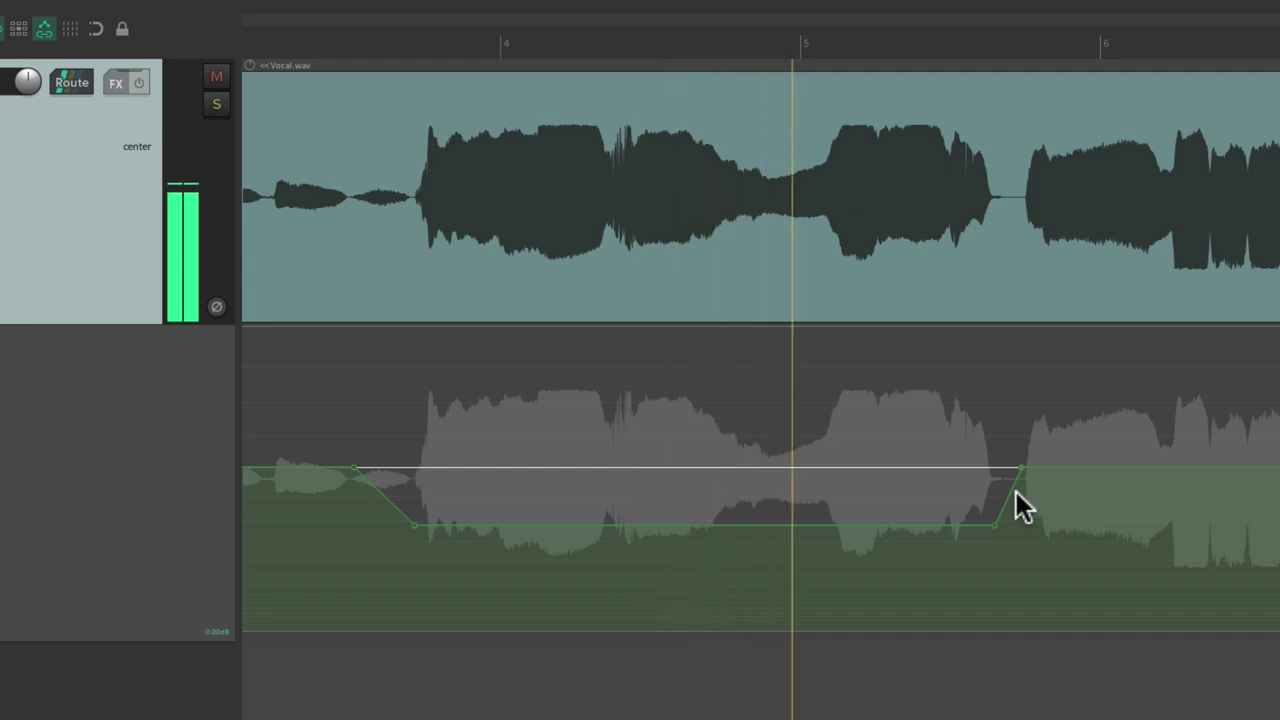
key(space)
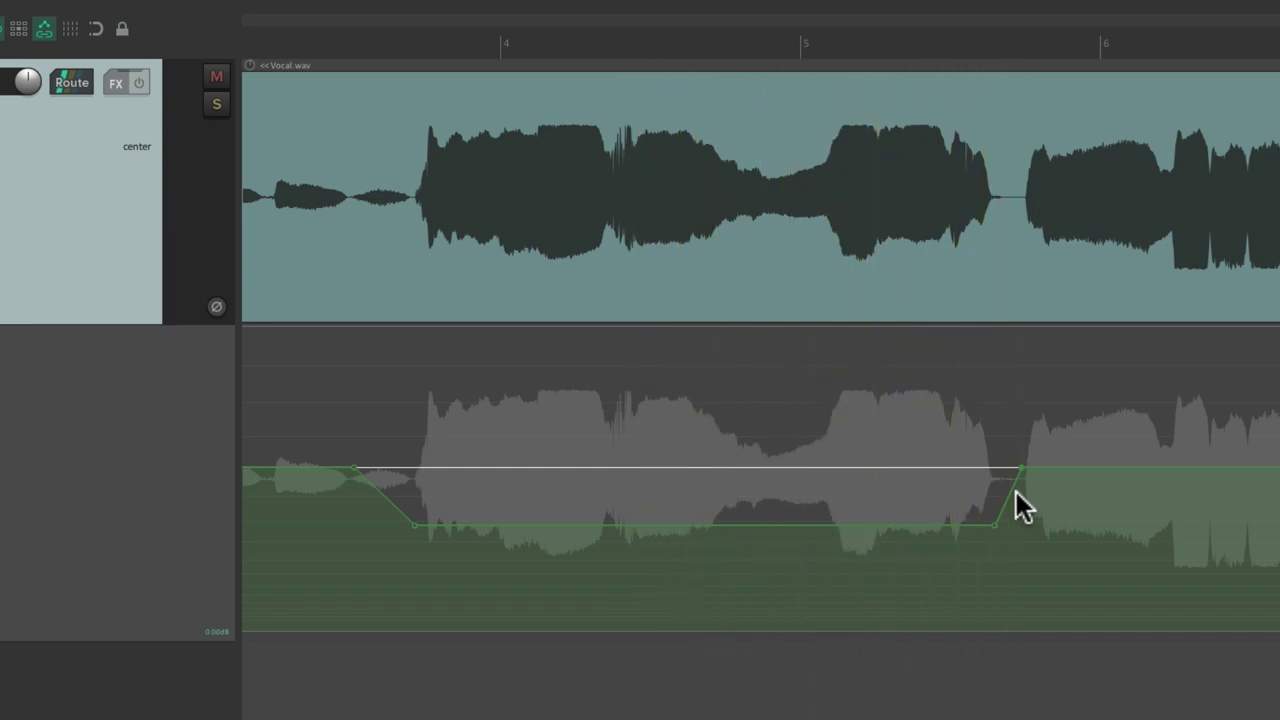
key(ctrl+z)
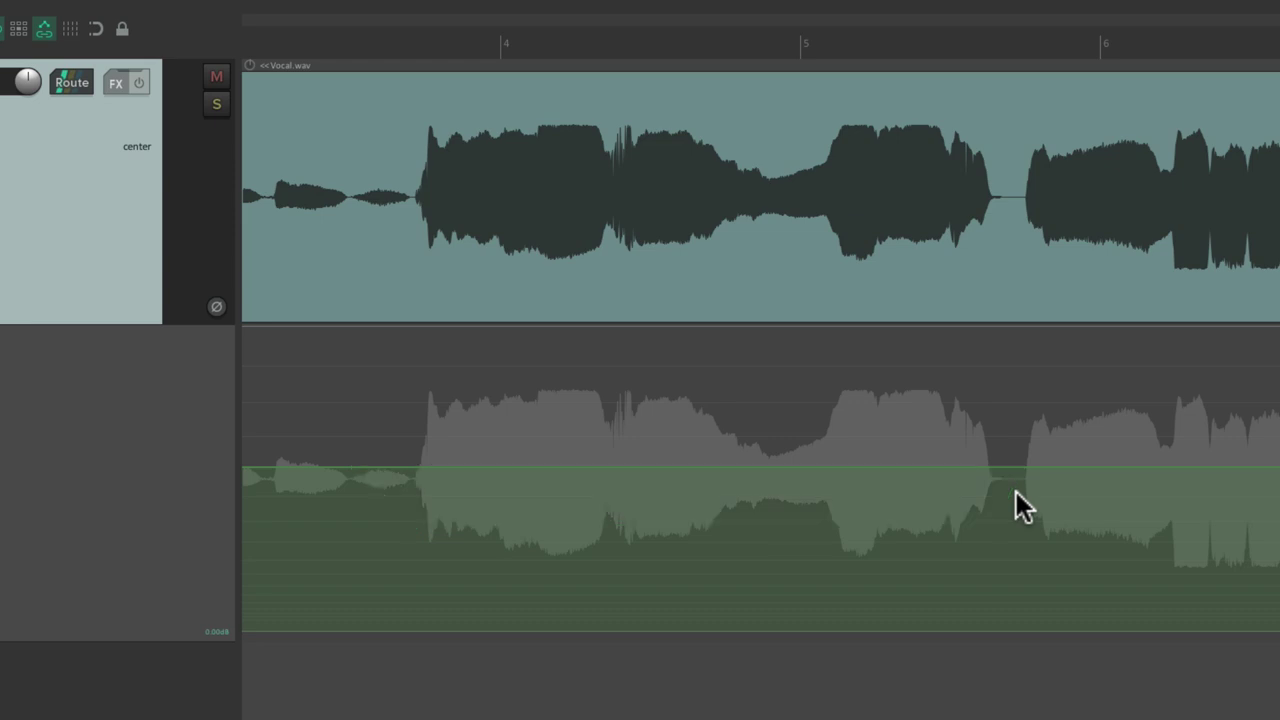
Add an envelope point on the existing volume line just before the loud phrase and copy it.
key(shift)
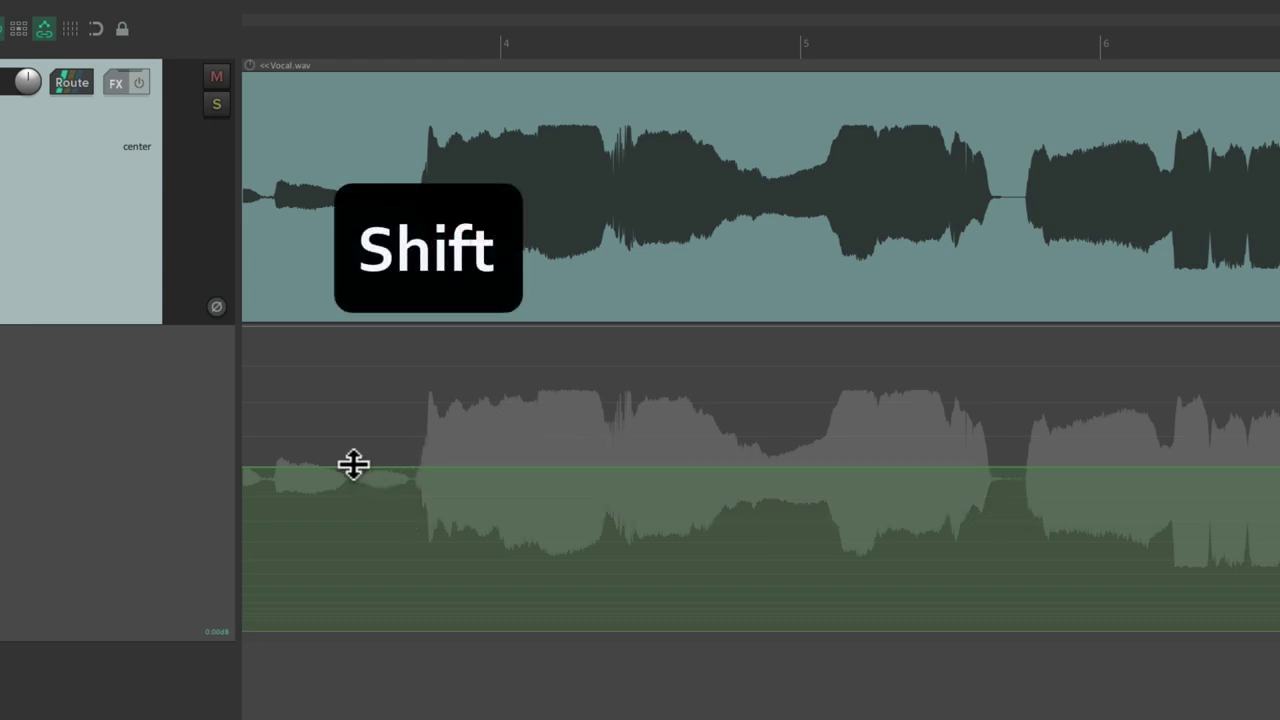
key(ctrl+c)
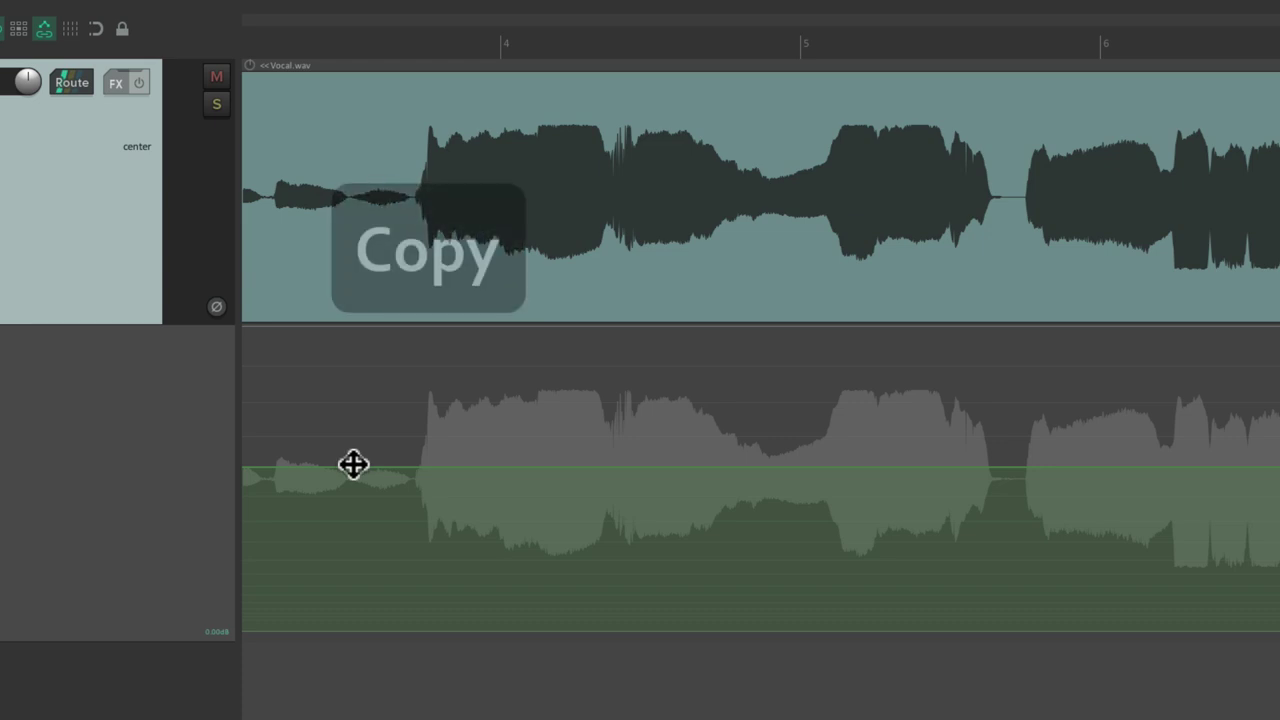
Add a lowered envelope point where the loud phrase starts and raise it slightly during playback.
shift+click(409, 514)
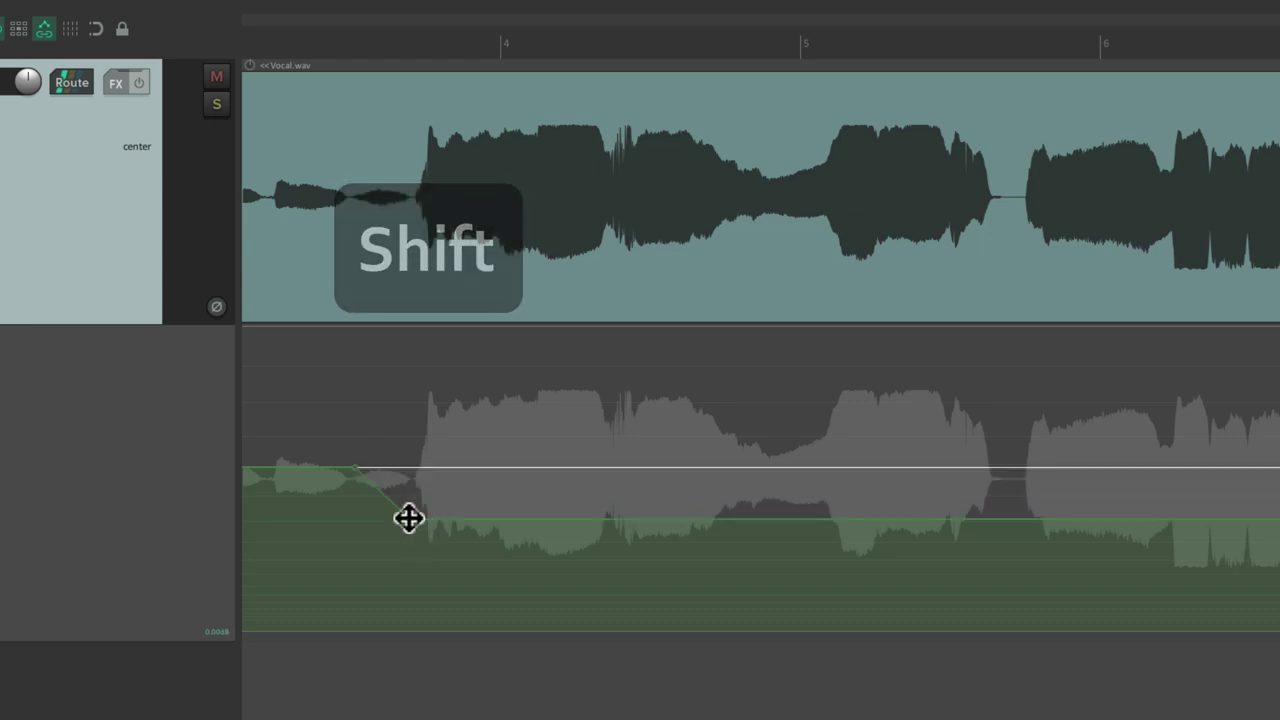
key(space)
drag(409, 517, 411, 507)
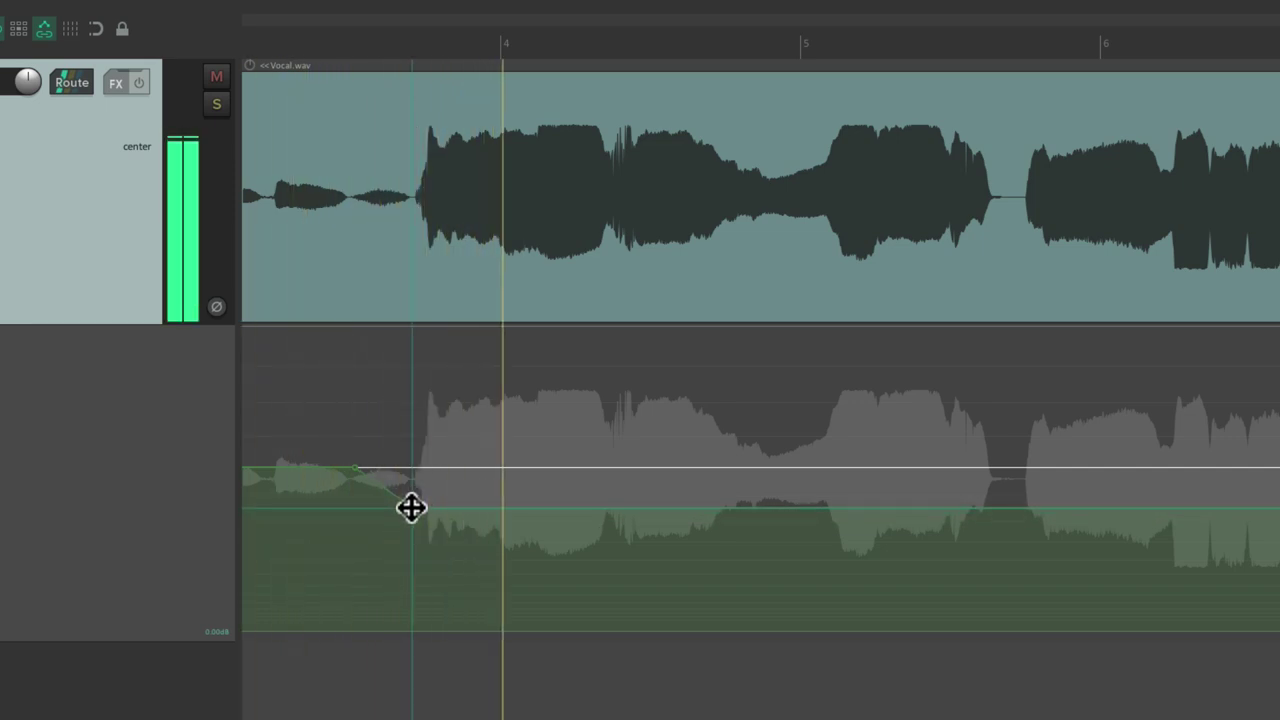
key(space)
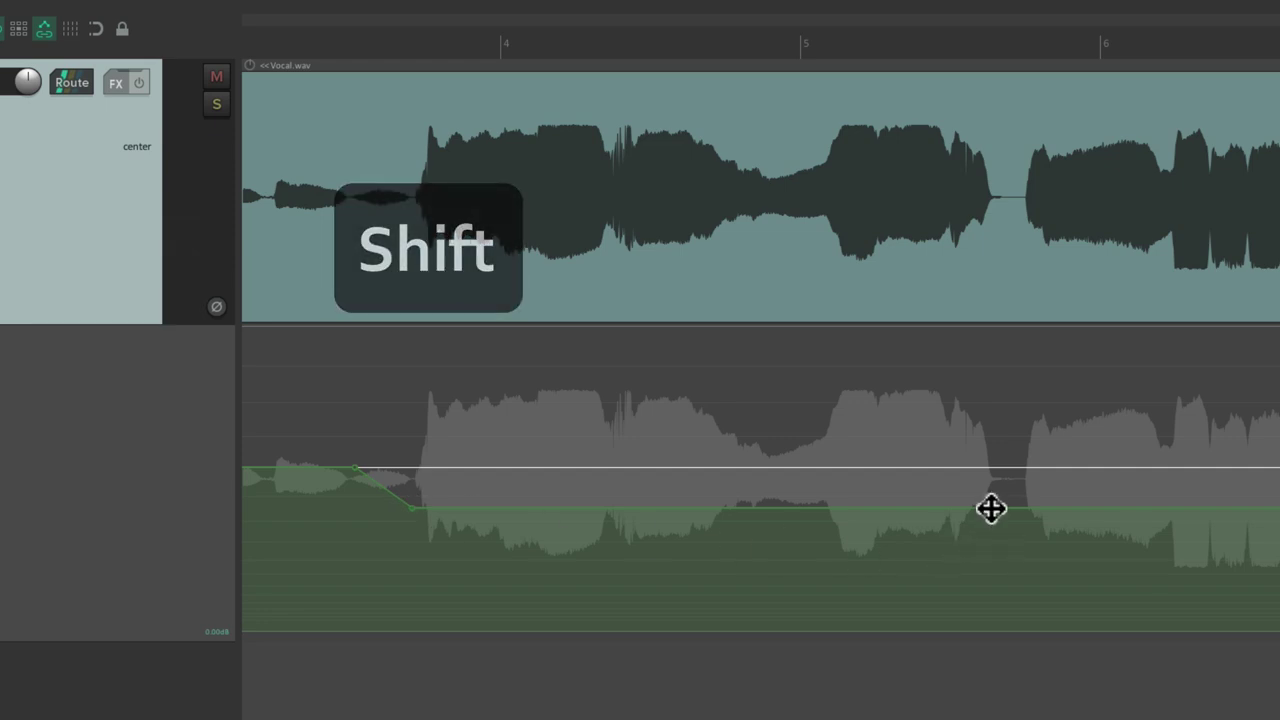
End the lowered section at the loud phrase's end and paste the copied envelope point just before the next phrase.
click(1022, 477)
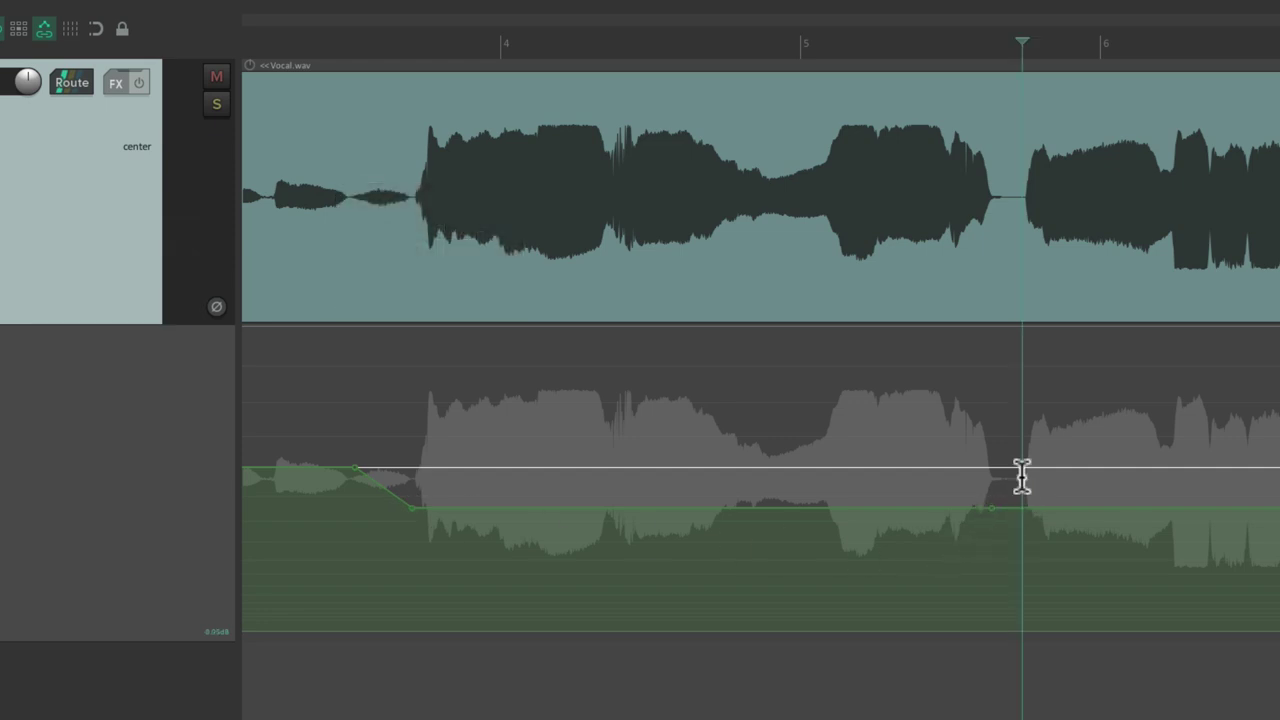
shift+click(1022, 477)
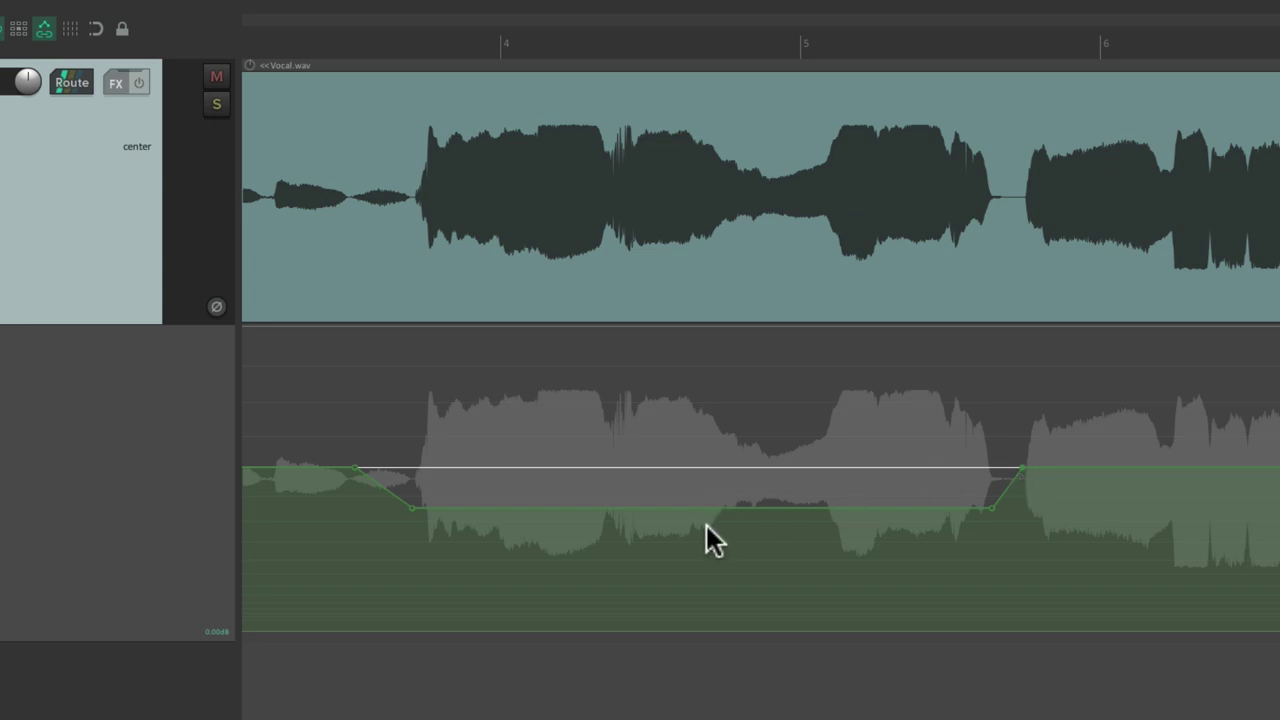
Delete the existing points and rebuild the volume dip around the loud phrase with four envelope points at a lower level.
key(Delete)
shift+click(350, 467)
shift+click(410, 535)
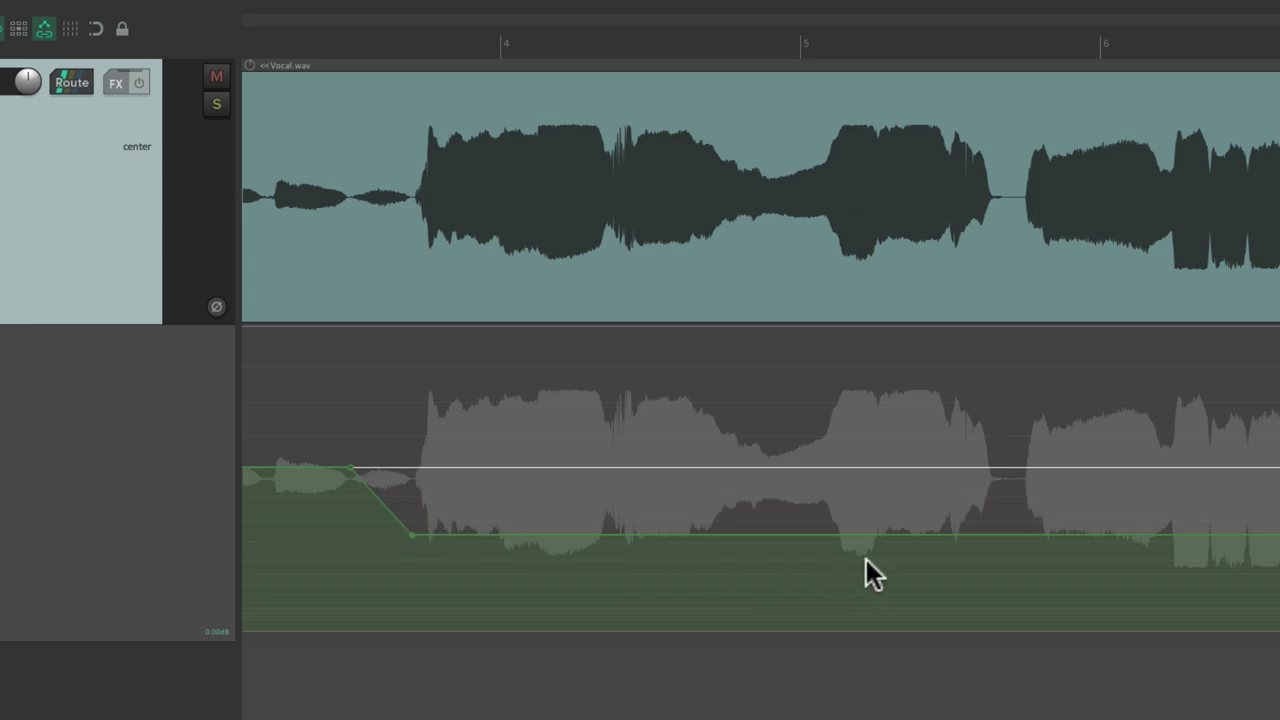
shift+click(991, 533)
shift+click(1019, 478)
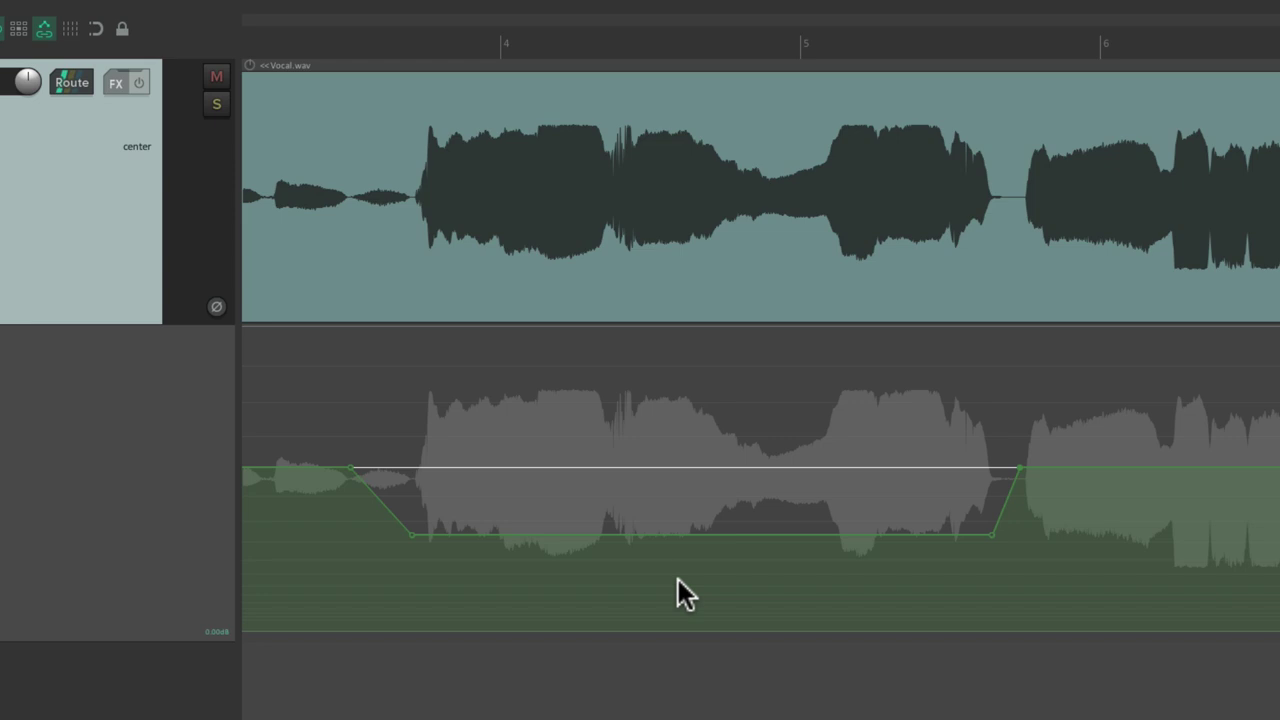
Undo the four-point dip and draw the volume envelope freehand across the loud phrase.
key(ctrl+z)
key(ctrl+z)
key(ctrl+z)
key(ctrl+z)
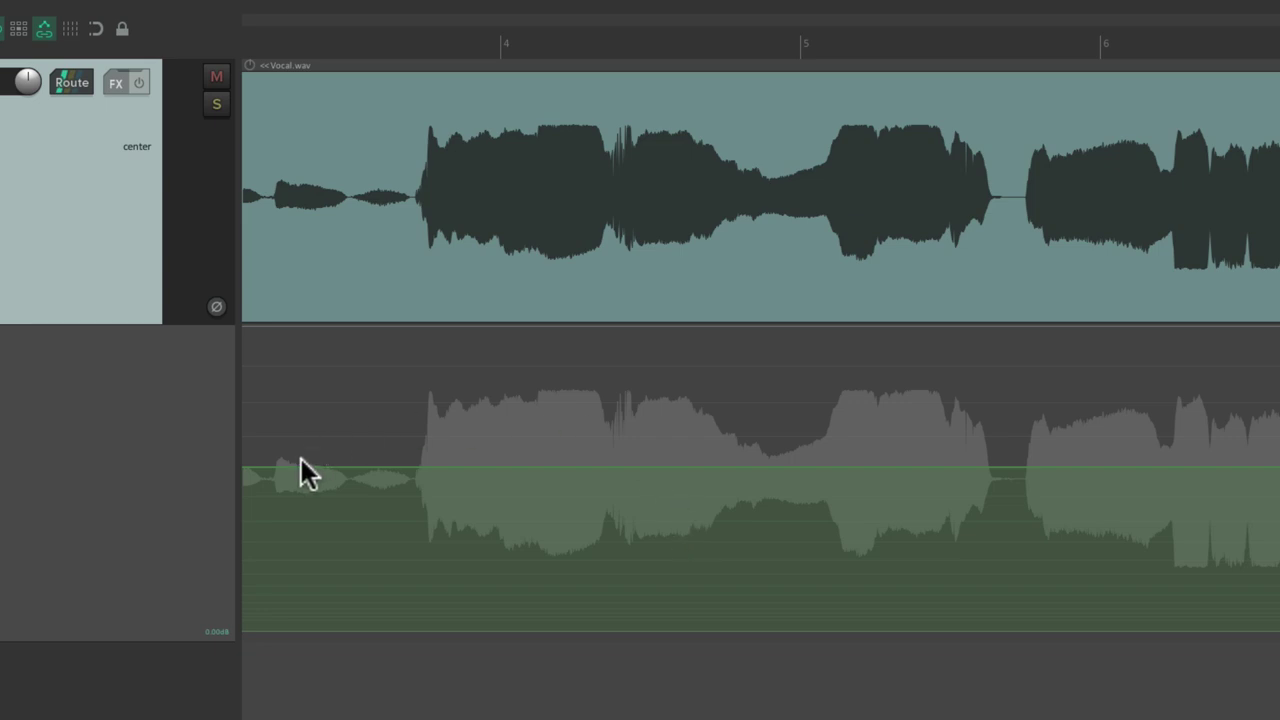
mouse_move(301, 462)
mouse_down()
mouse_move(423, 503)
mouse_move(962, 471)
mouse_move(1077, 507)
mouse_up()
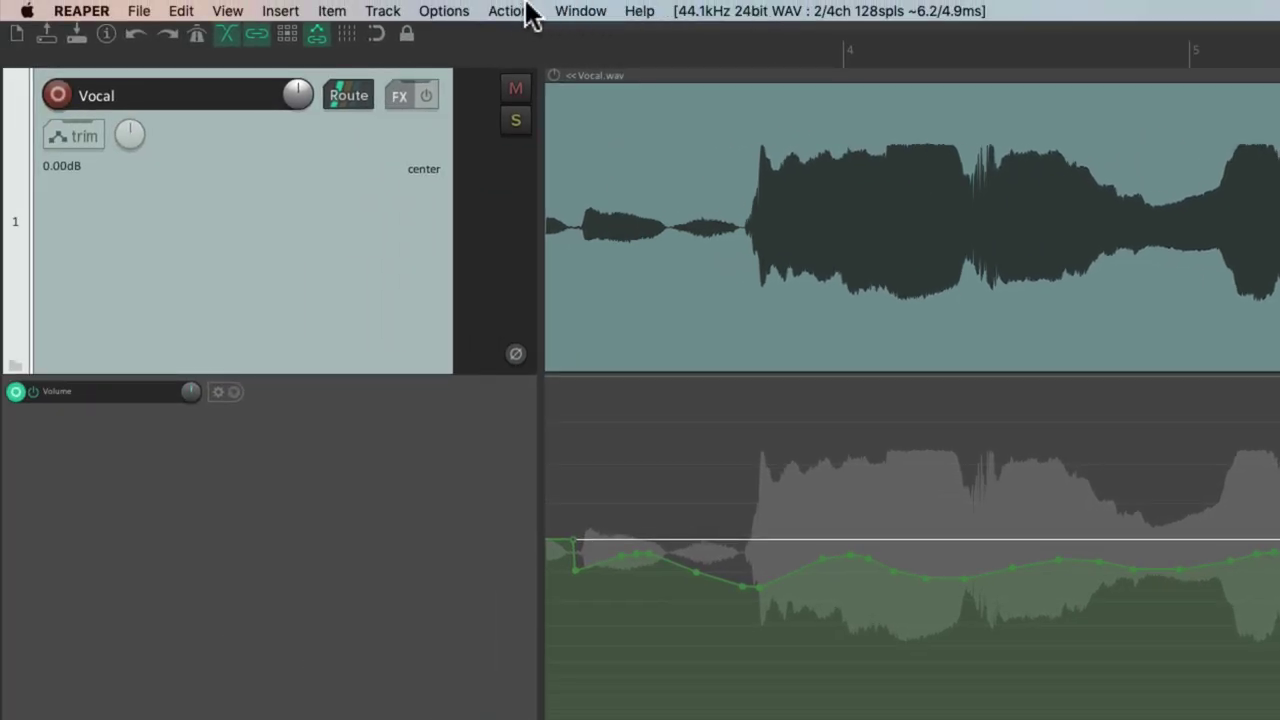
Find the actions matching "trim env" and run Track: Toggle track trim envelope visible.
click(213, 11)
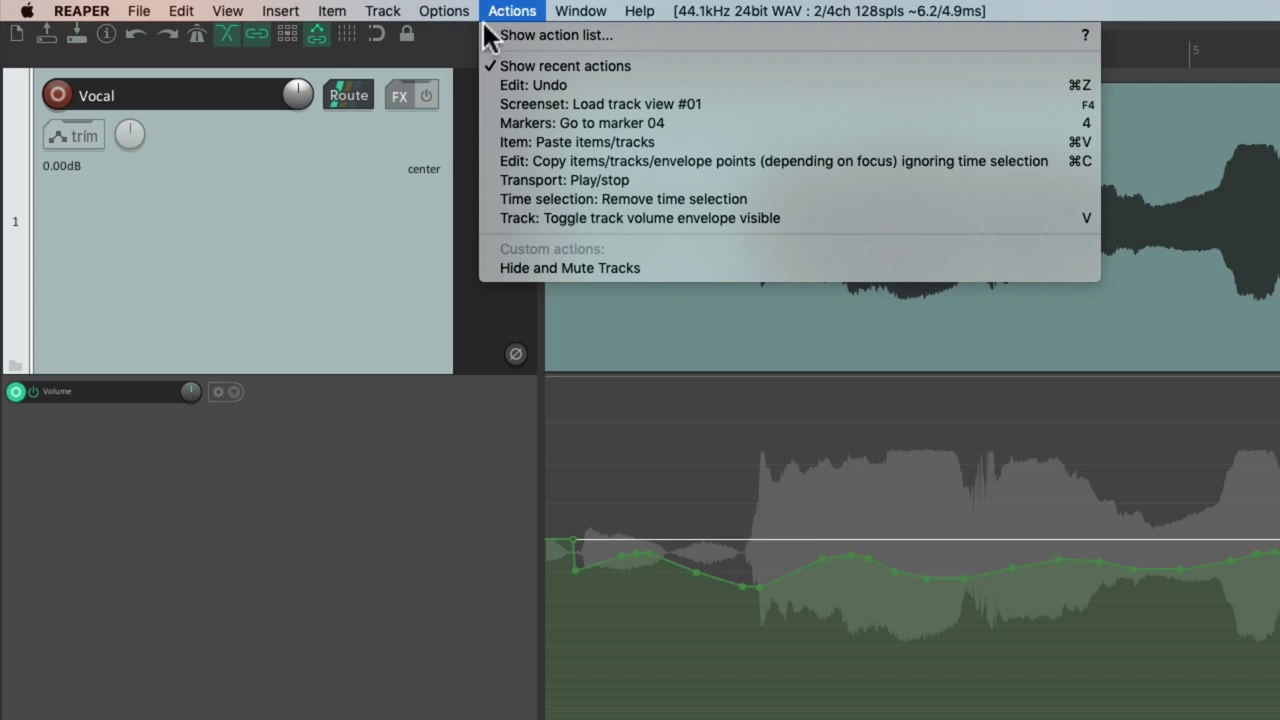
click(482, 36)
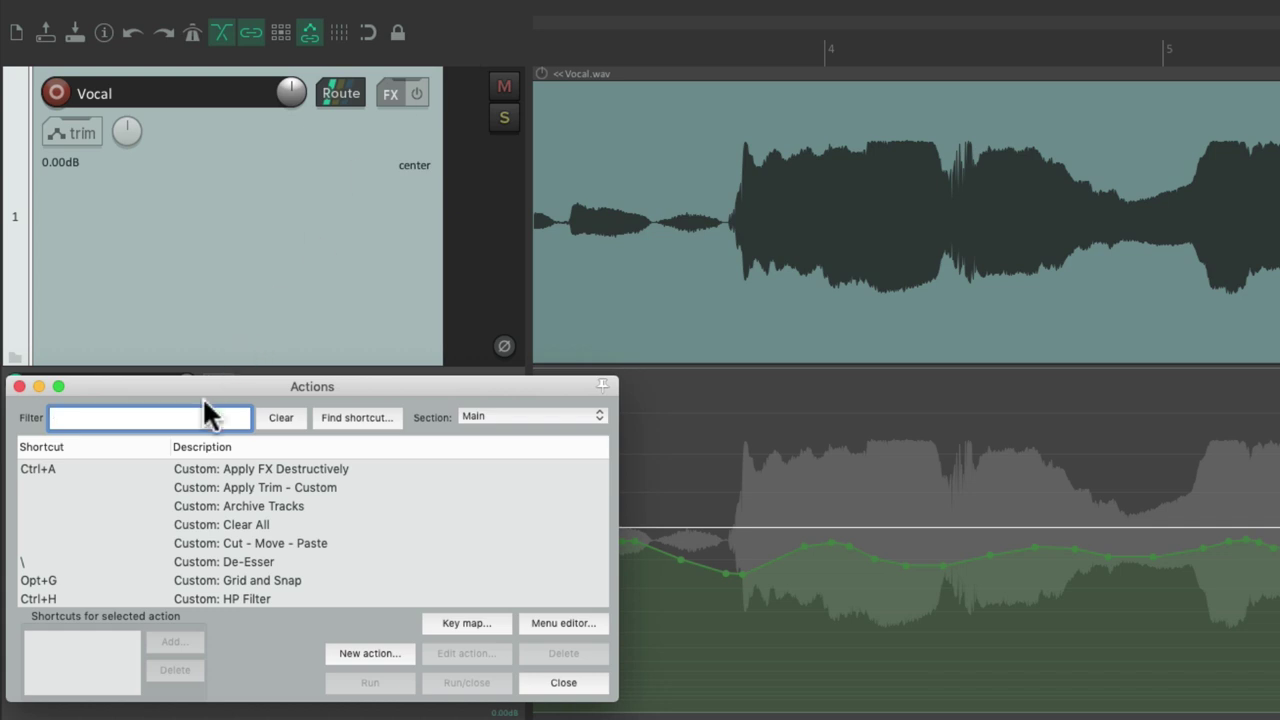
text(trim env)
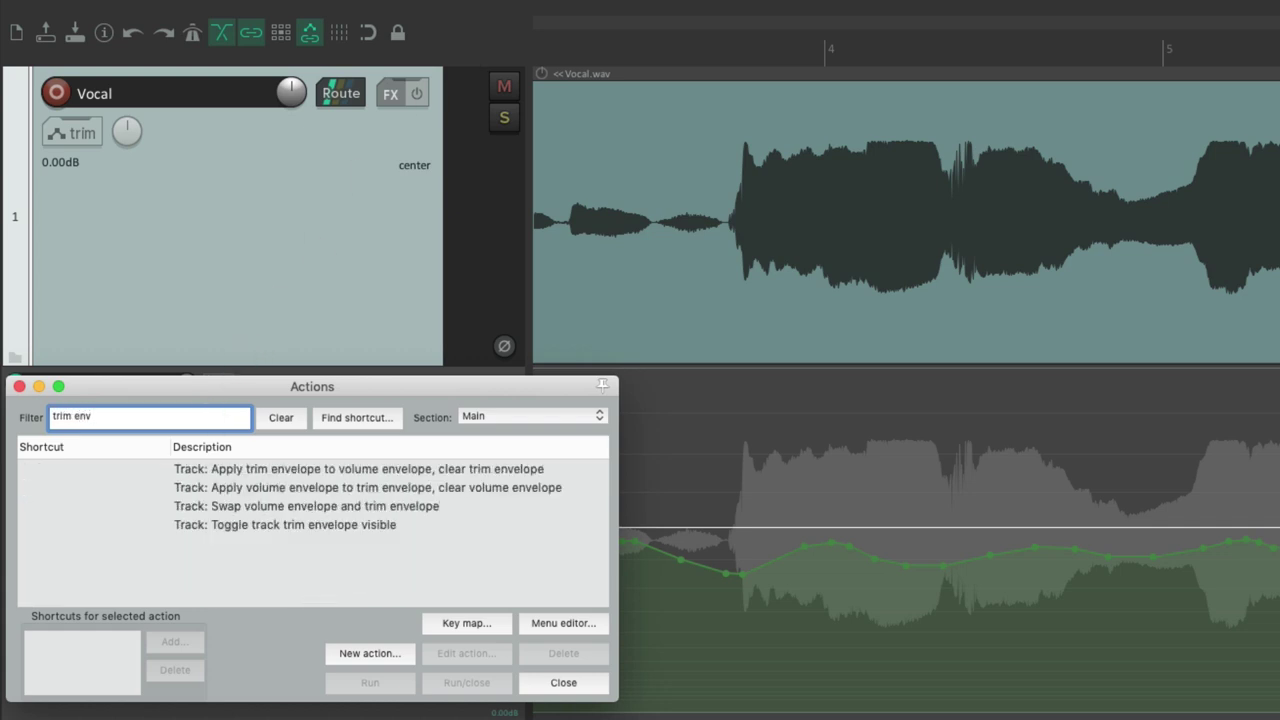
click(397, 530)
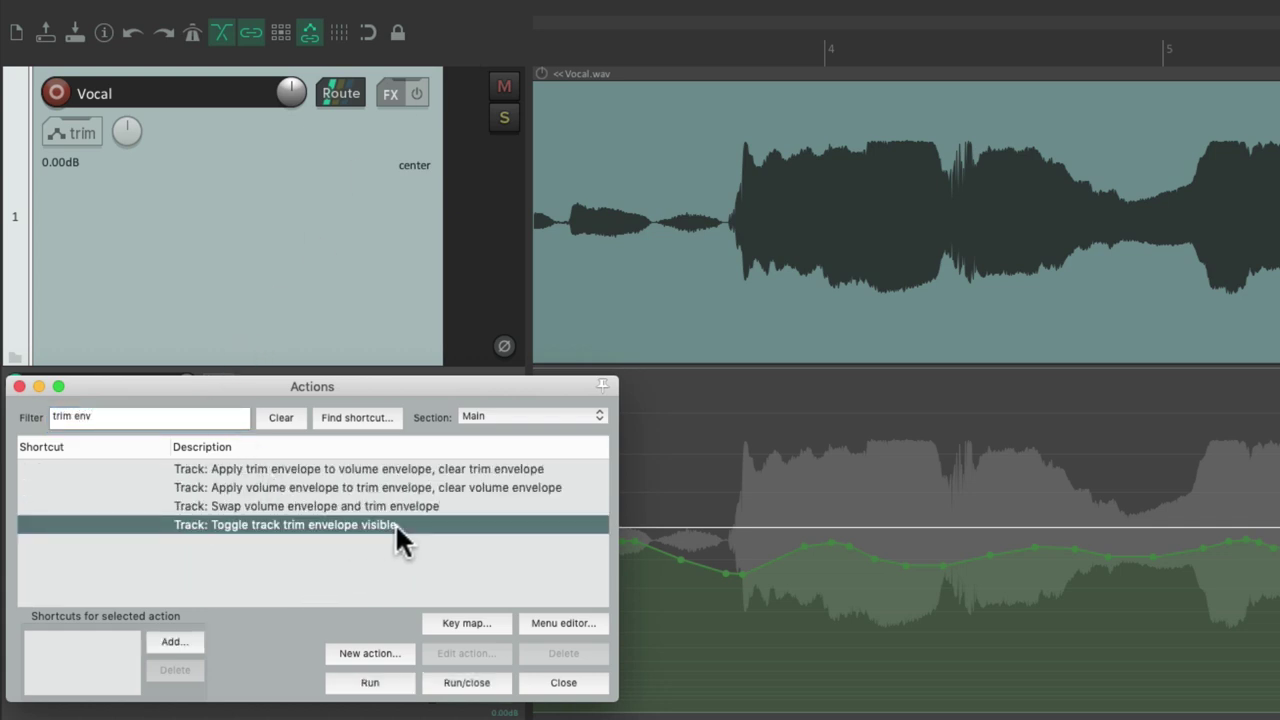
double_click(345, 524)
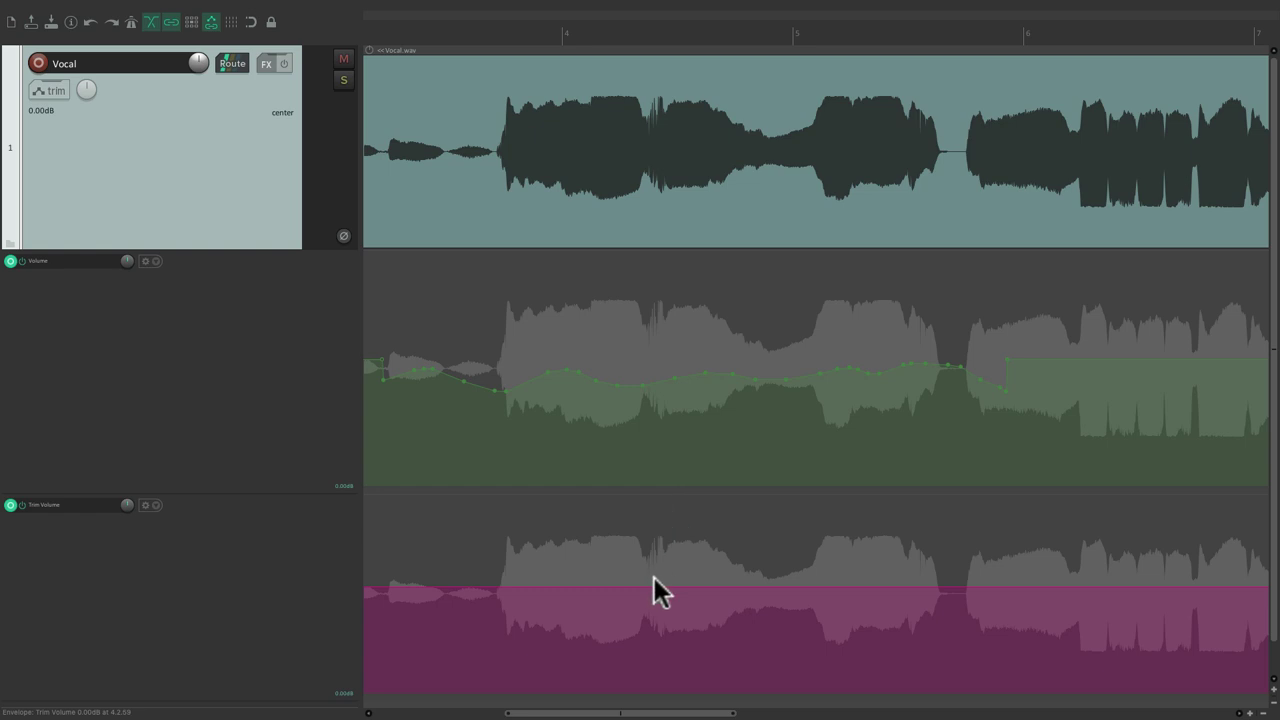
Lower the loud phrase to about -8.6 dB on the Trim Volume envelope, audition it and restore 0 dB before the next phrase.
click(446, 582)
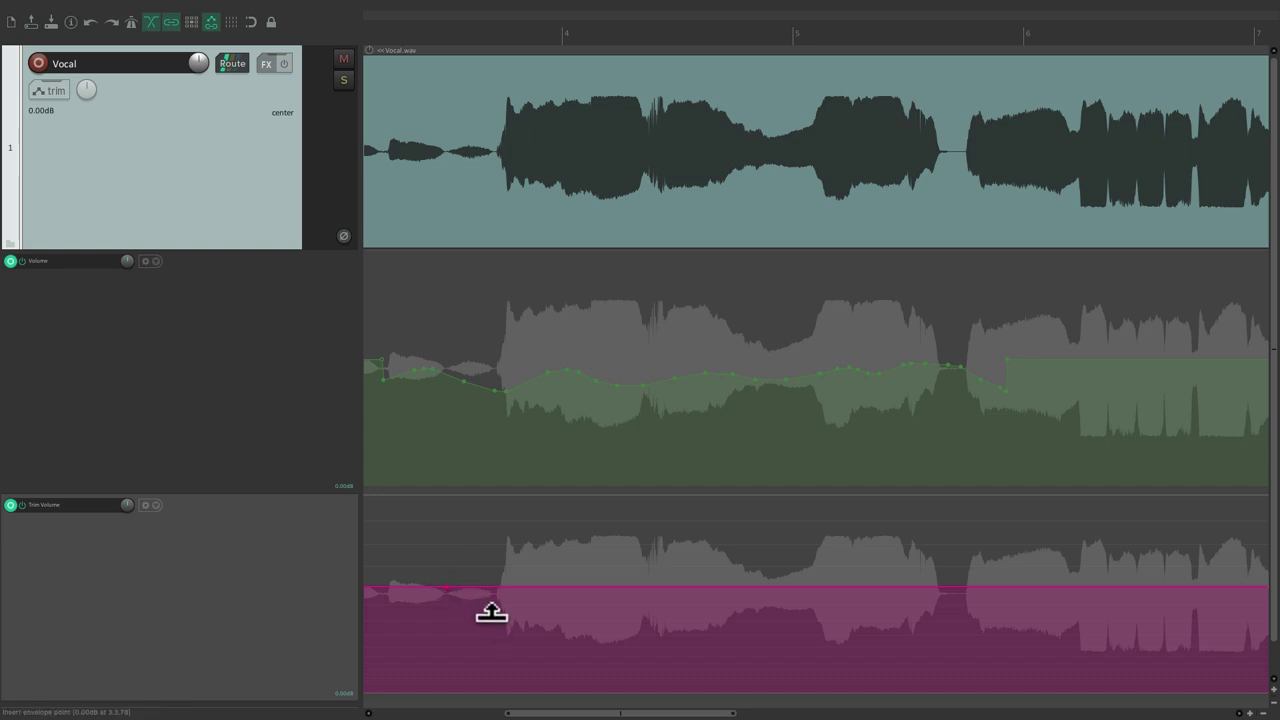
drag(491, 612, 497, 615)
key(space)
key(space)
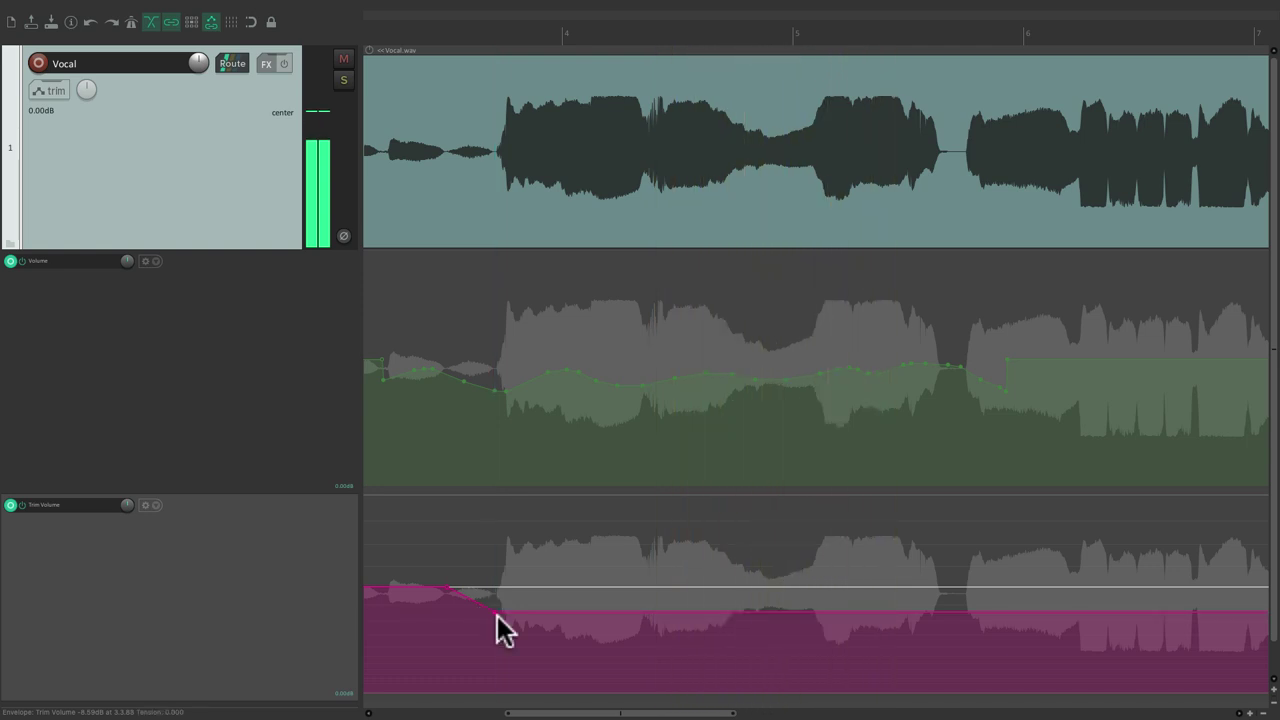
click(960, 592)
click(960, 591)
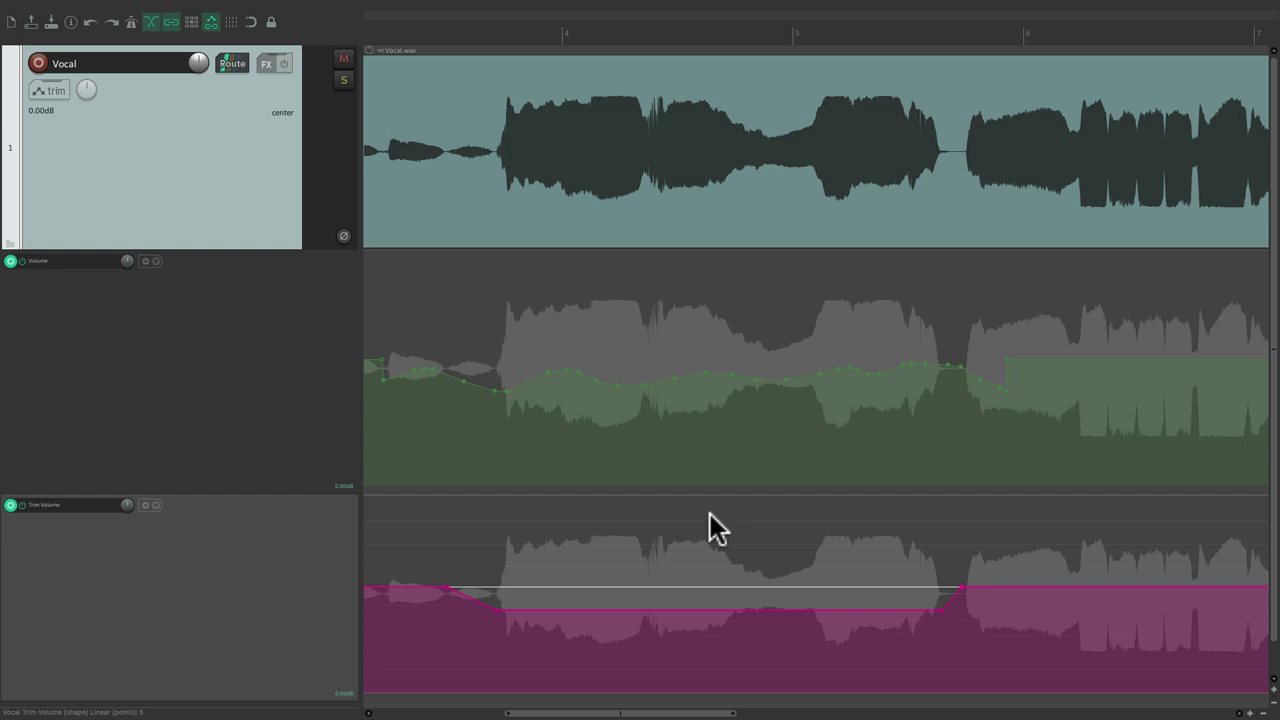
Run Track: Apply trim envelope to volume envelope, clear trim envelope, and compare it by undoing and redoing the action.
key(question)
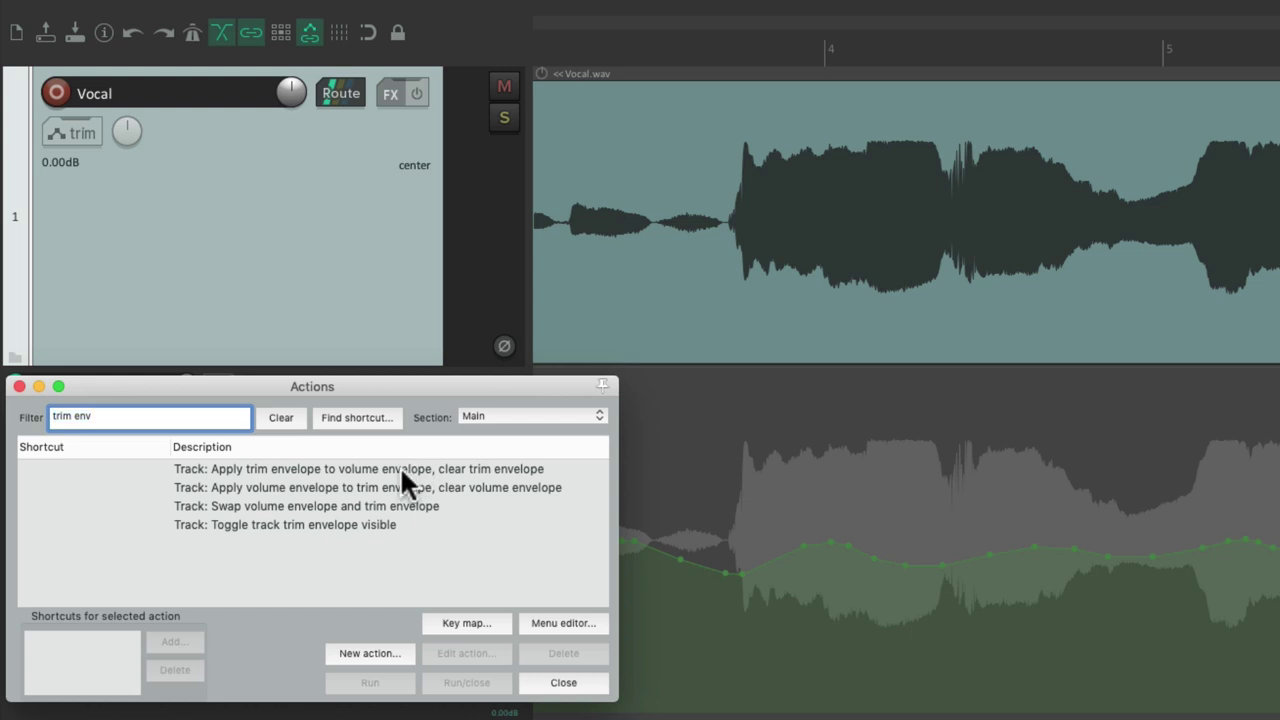
click(308, 470)
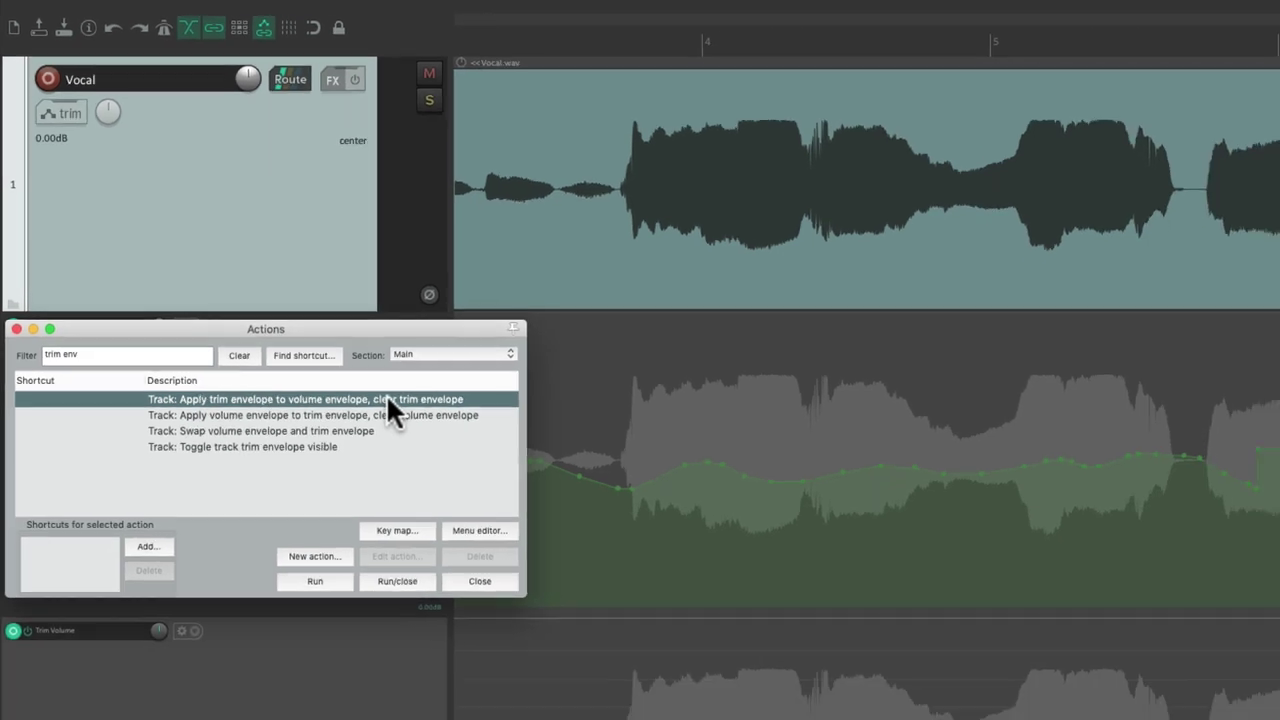
key(Return)
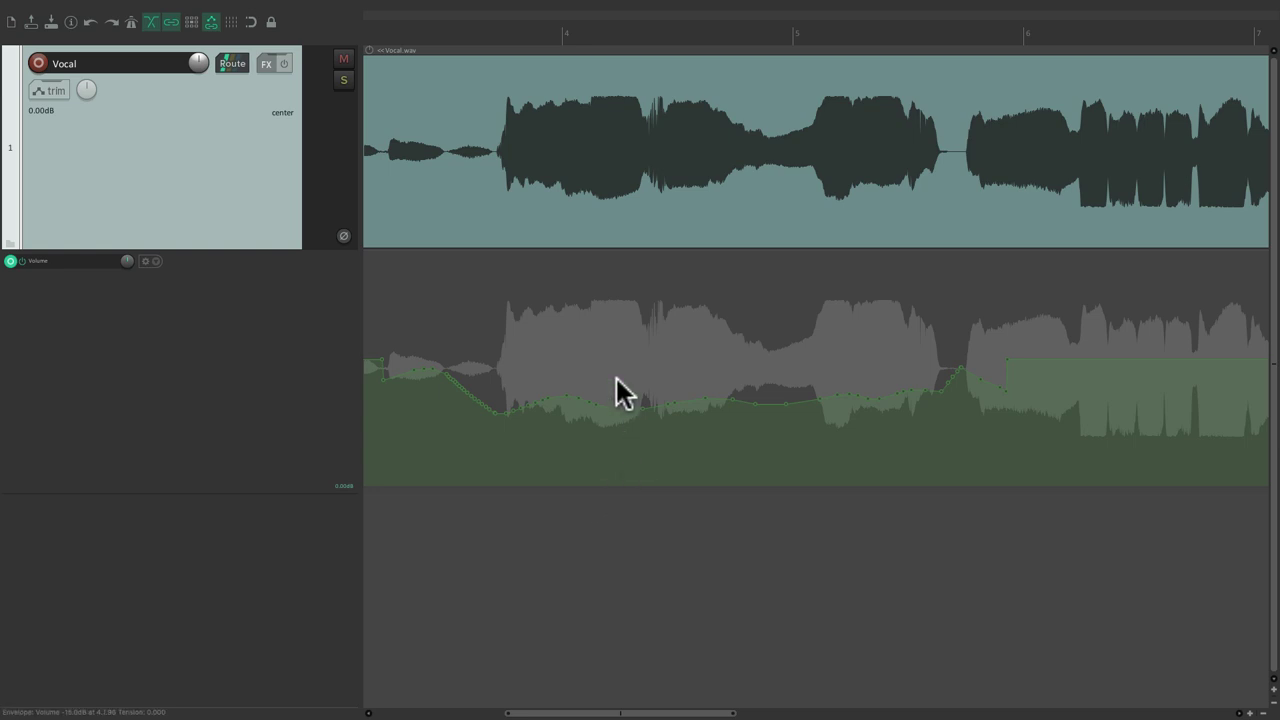
key(shift+t)
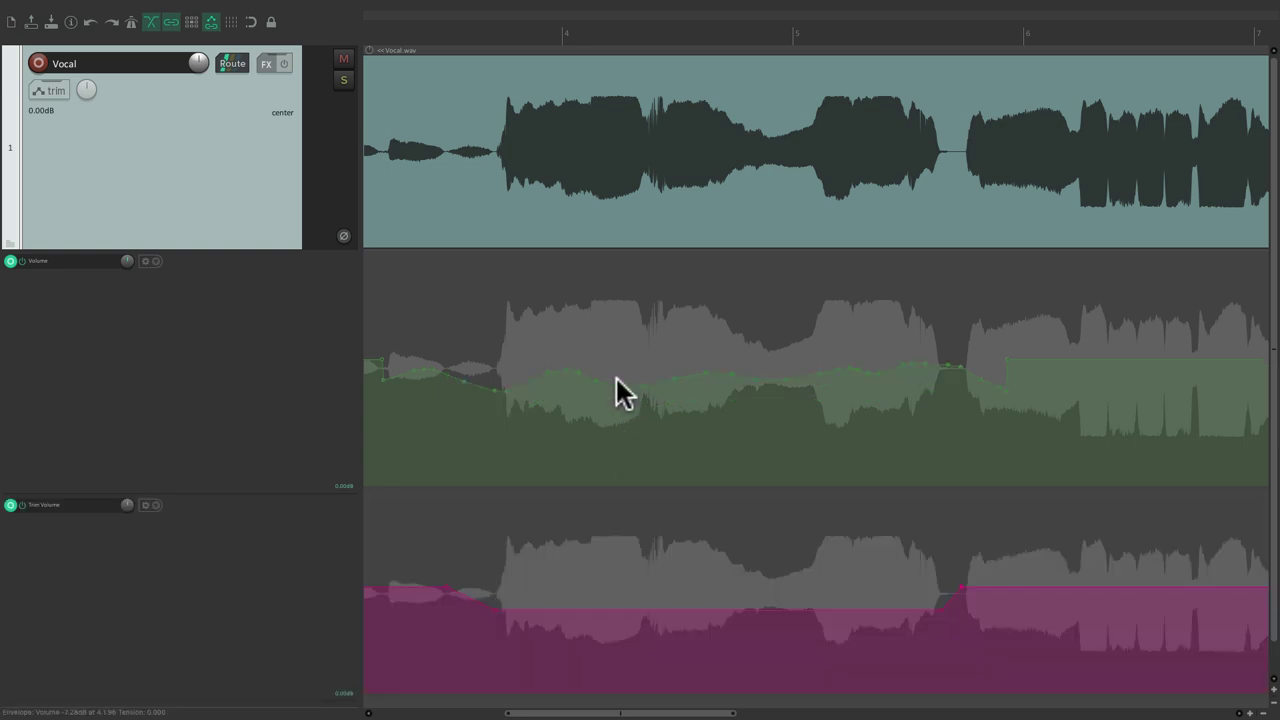
key(ctrl+z)
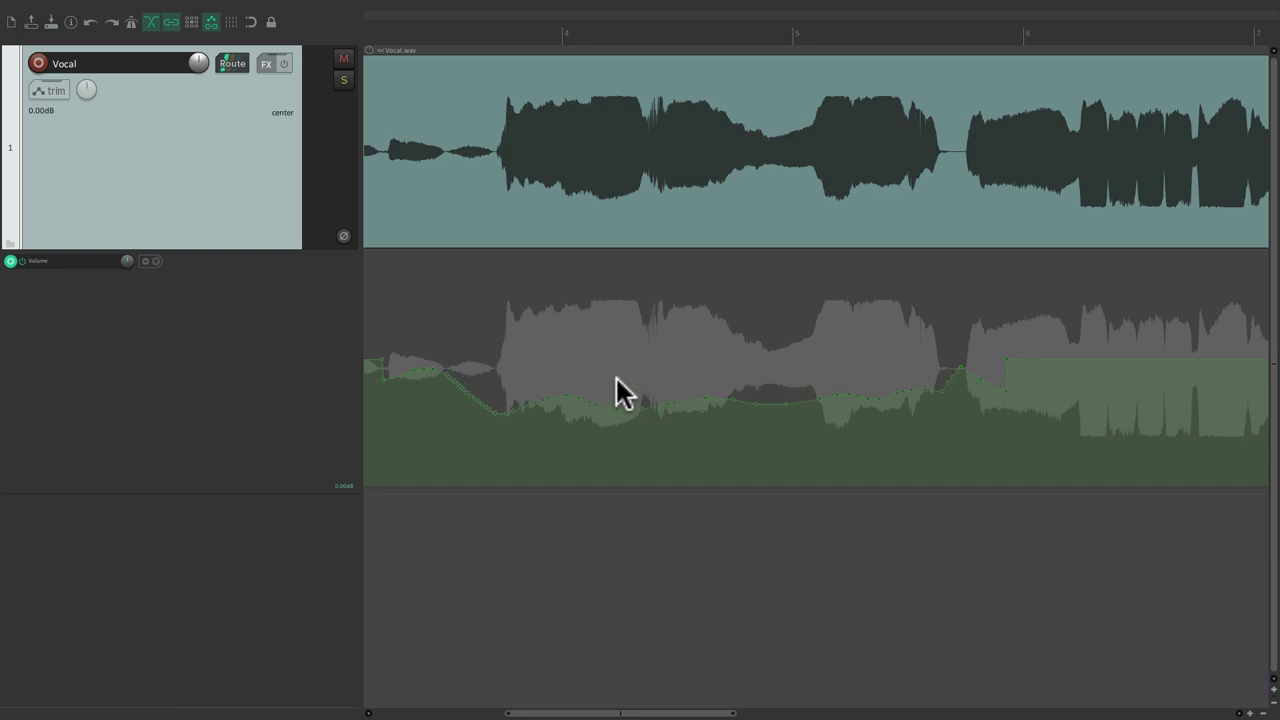
Show the Trim Volume envelope again, raise the loud phrase by about 5 dB, audition it and return to 0 dB before the next phrase.
key(shift+t)
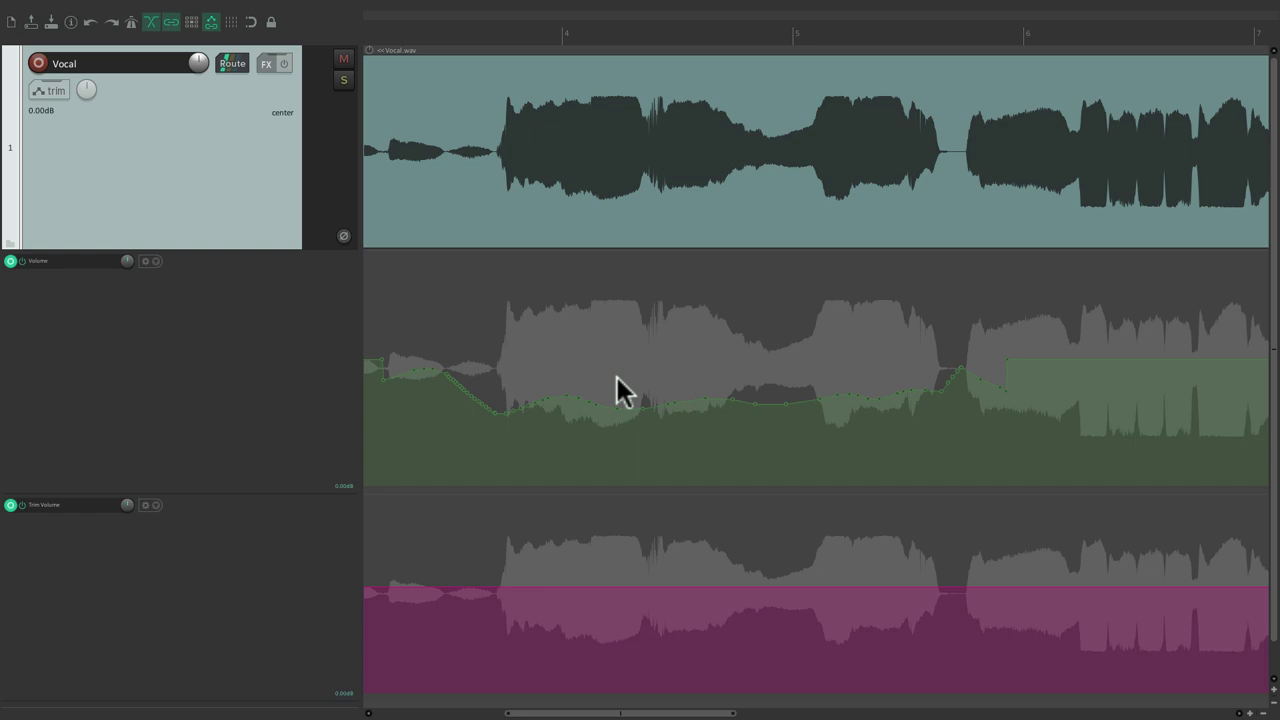
click(450, 587)
click(493, 558)
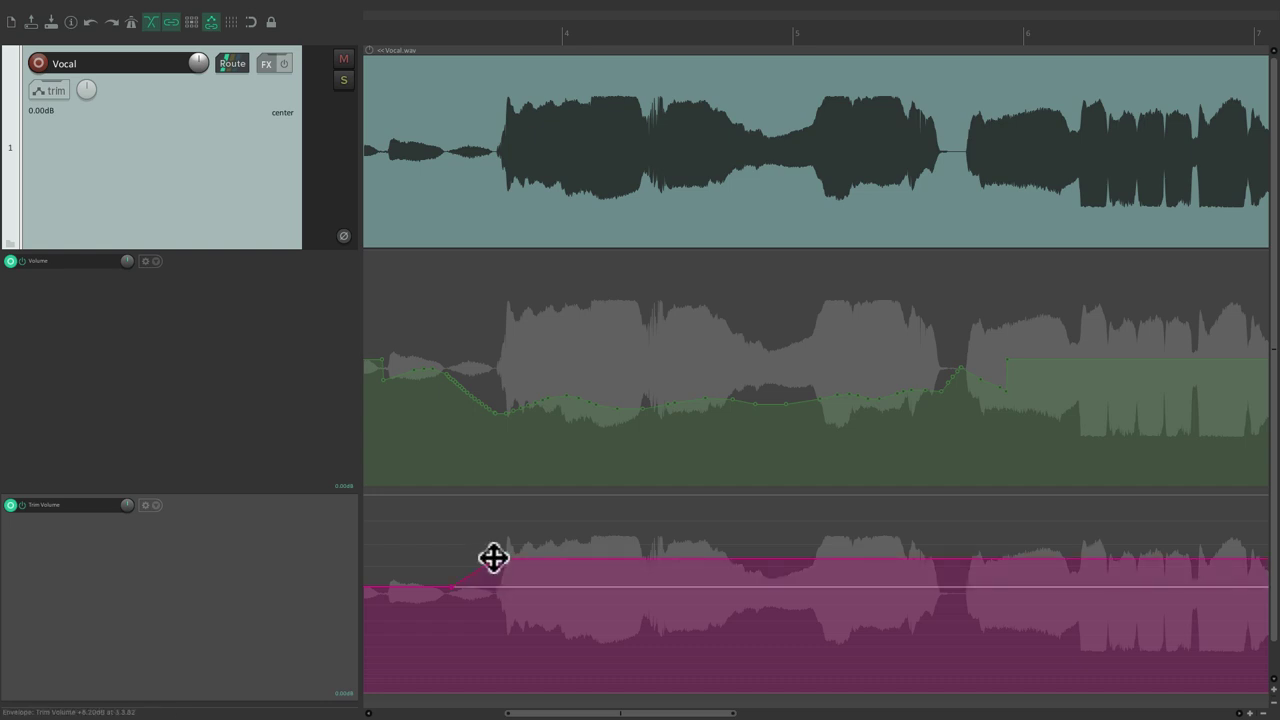
drag(493, 558, 494, 569)
key(space)
key(space)
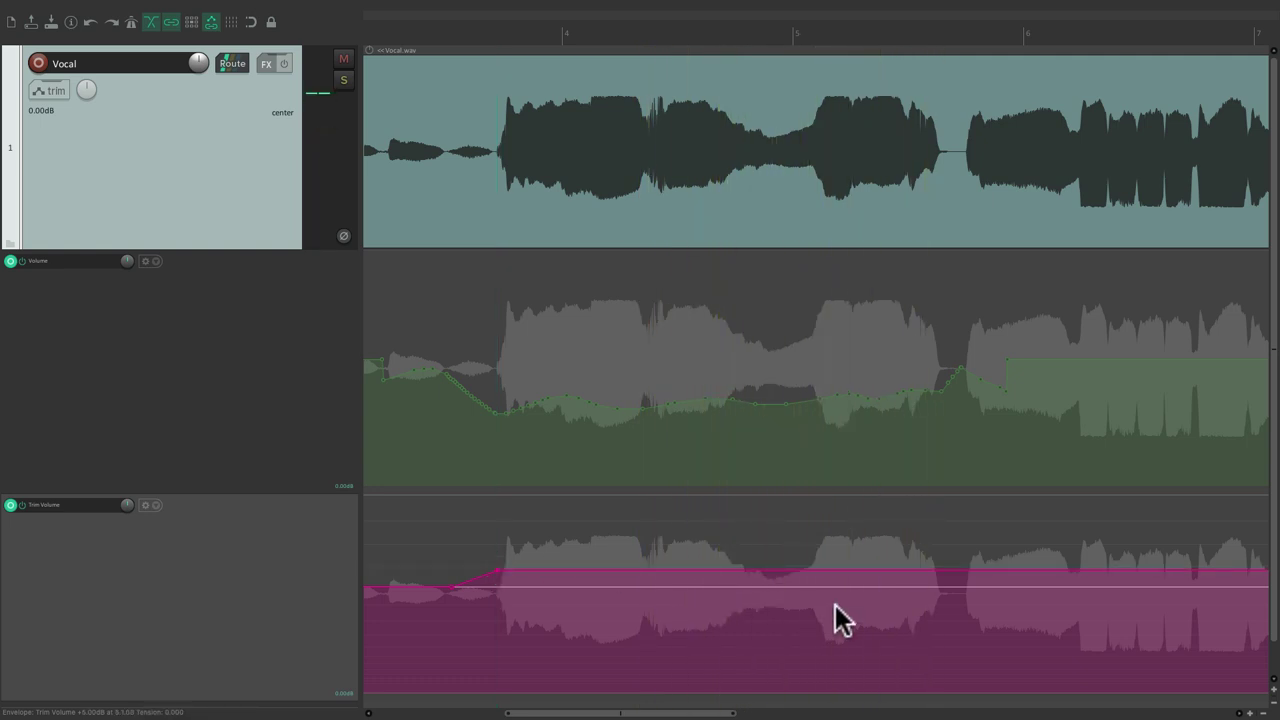
click(962, 586)
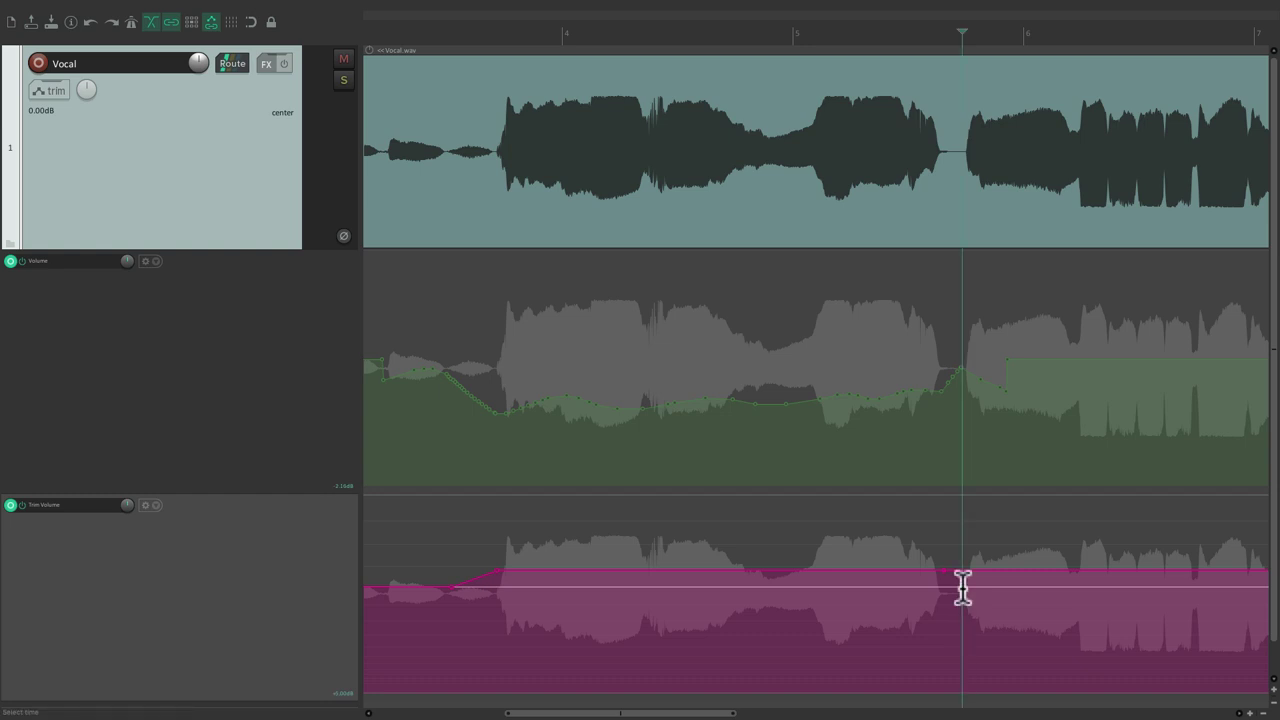
click(962, 586)
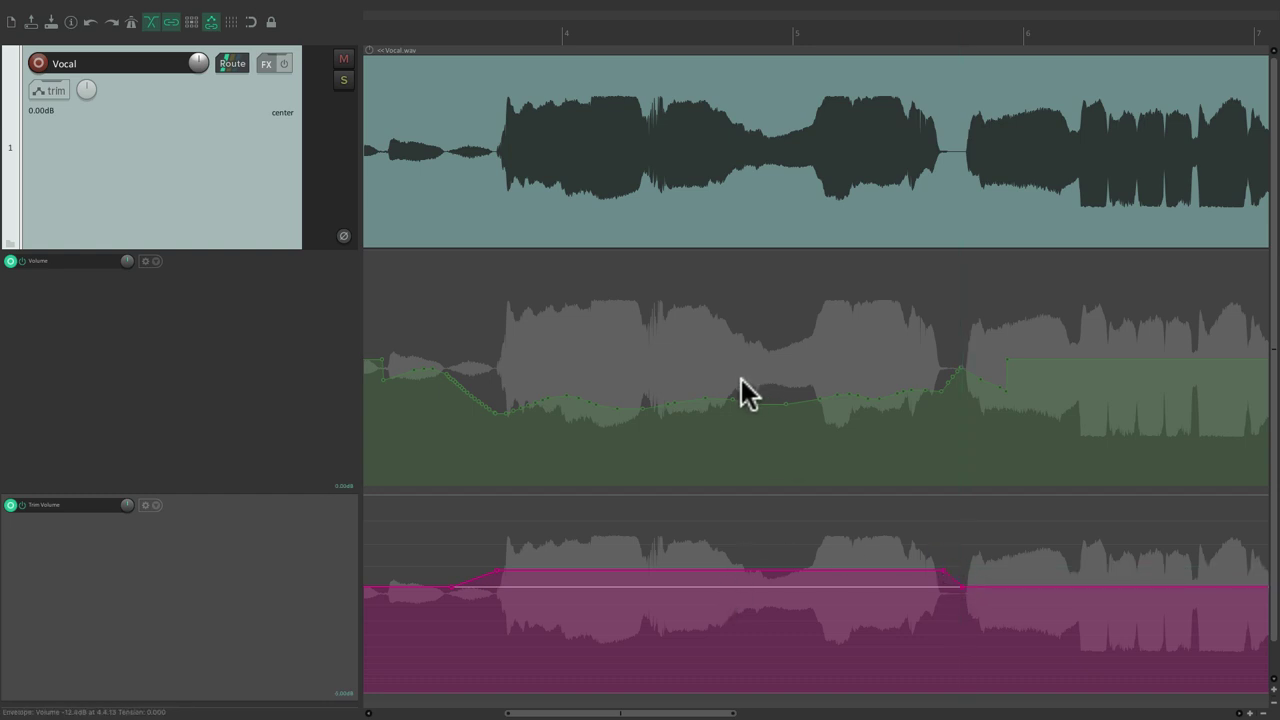
Apply the raised trim envelope to the volume envelope, clearing the trim envelope, and compare the curve before and after.
key(question)
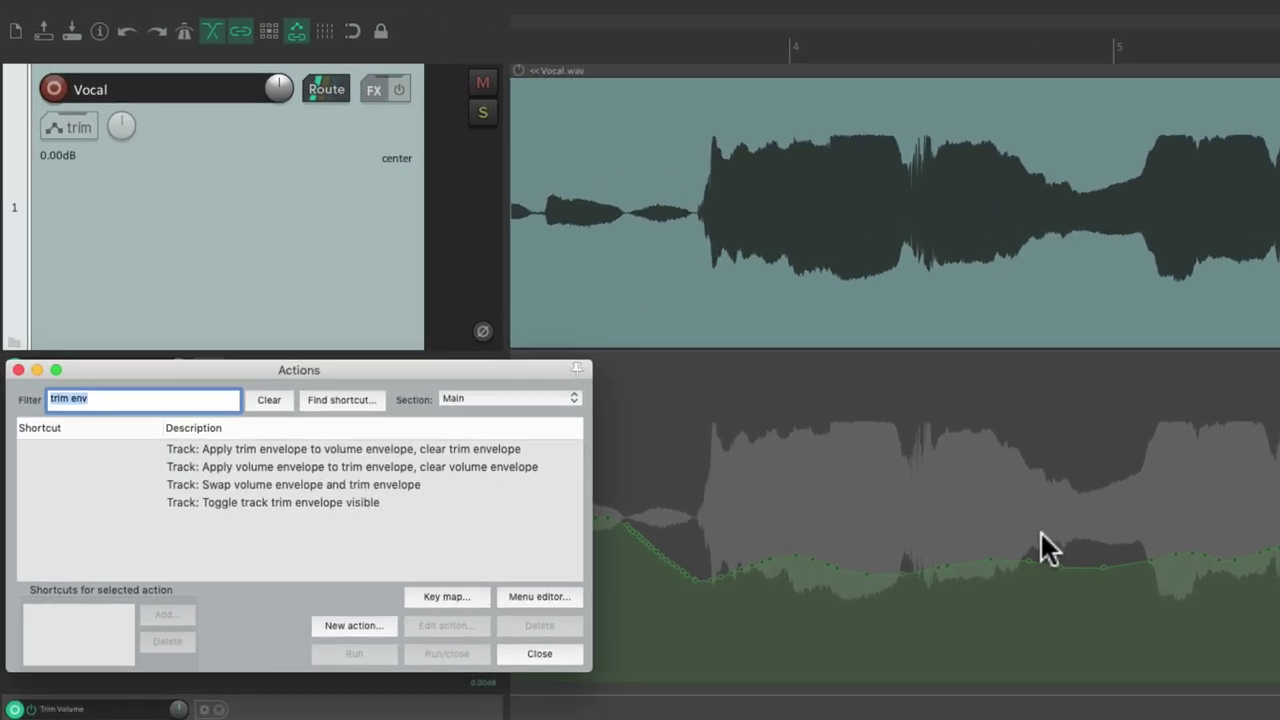
click(254, 317)
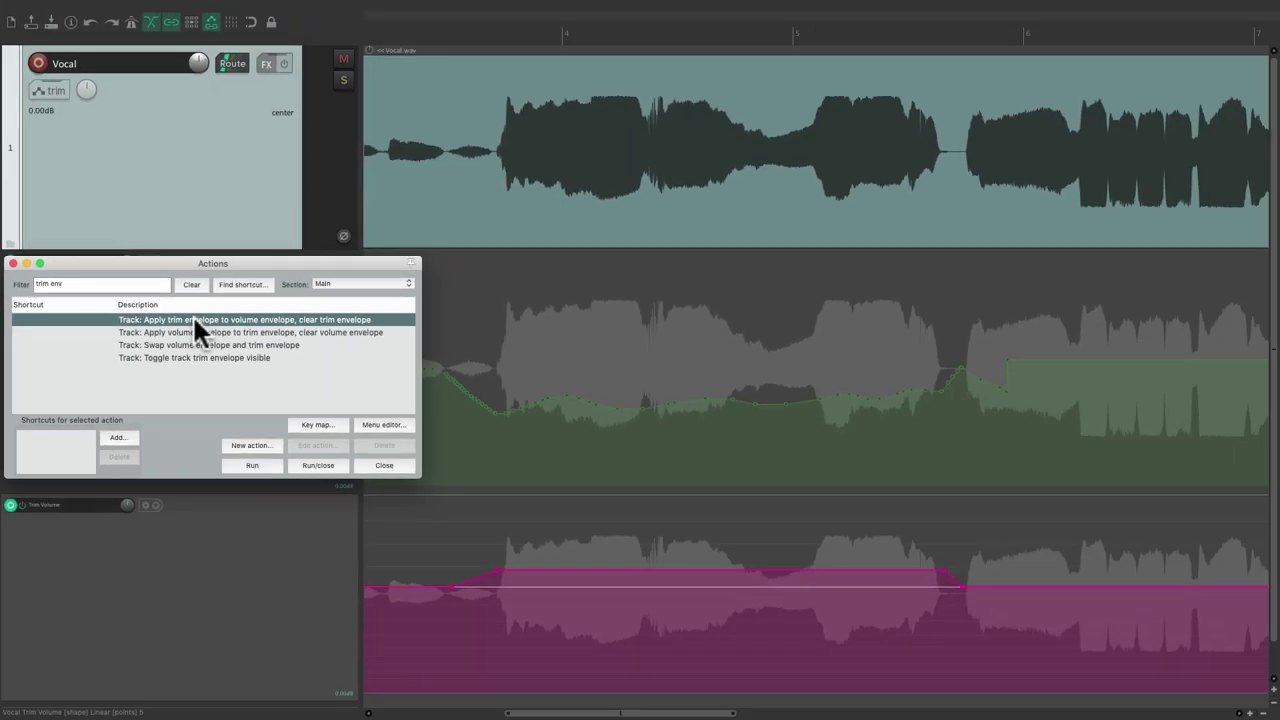
key(Return)
drag(543, 382, 661, 404)
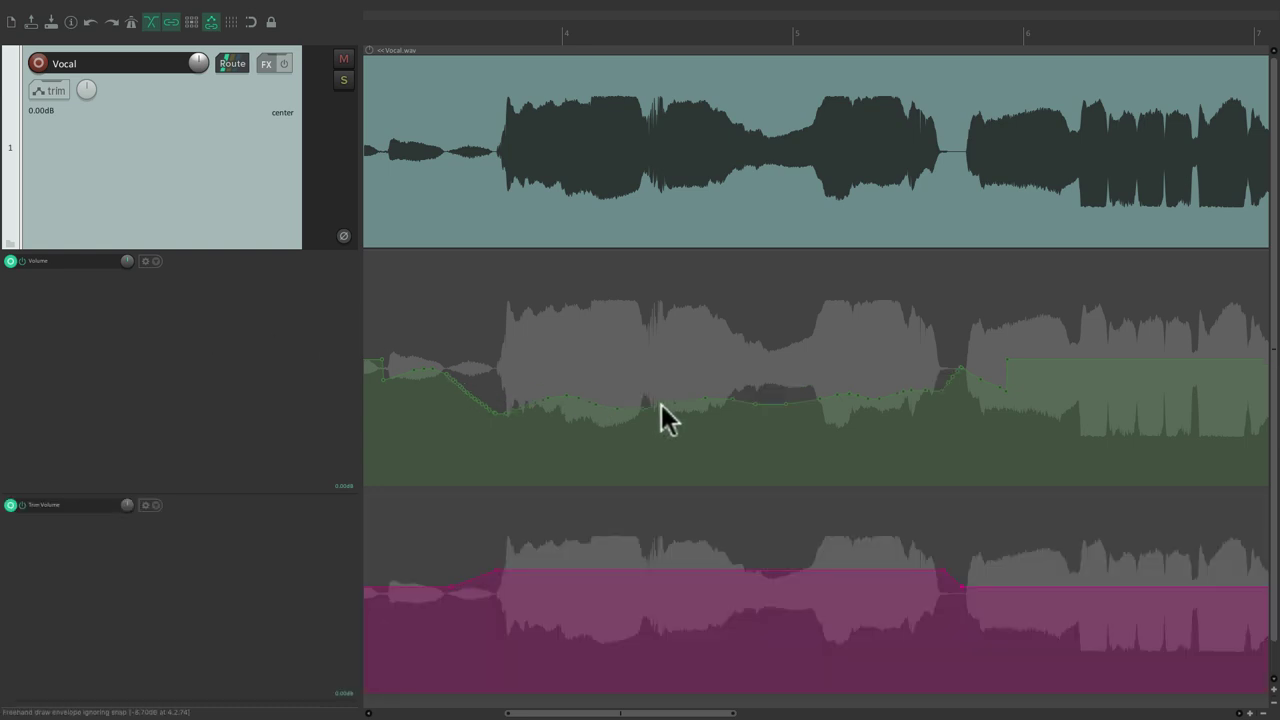
key(ctrl+z)
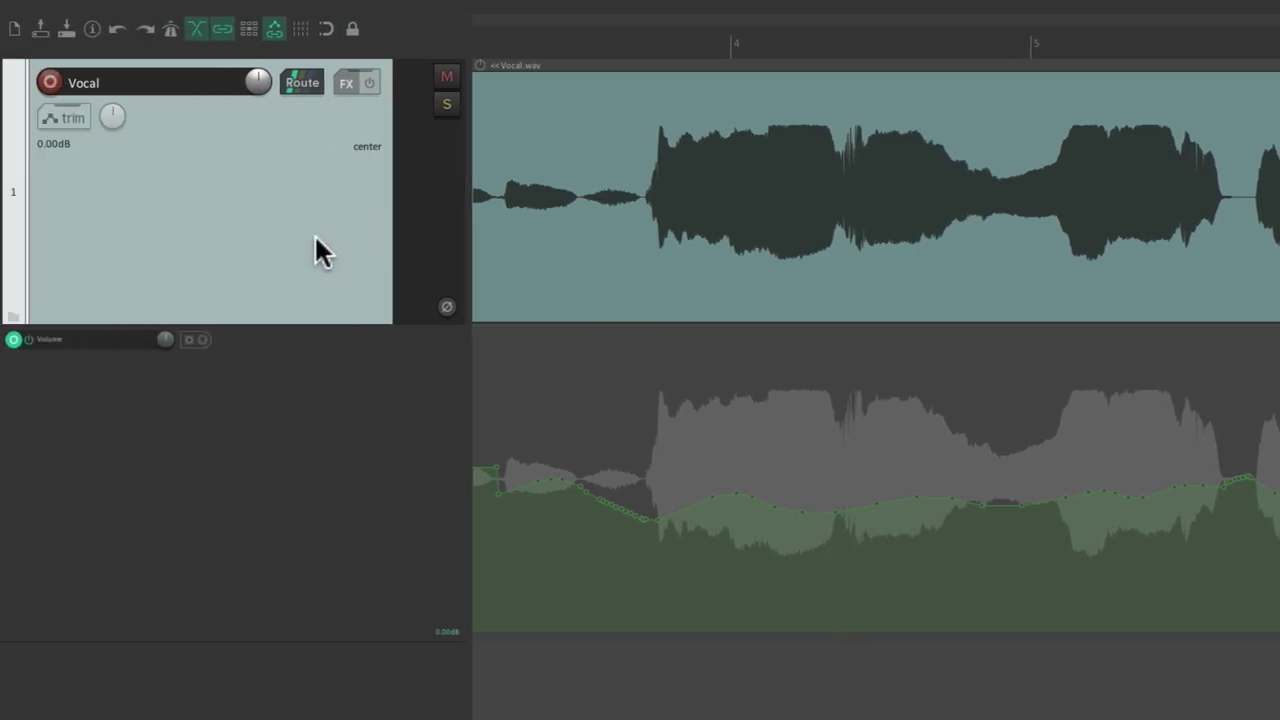
Hide the Vocal track's volume envelope and show its pan envelope.
key(v)
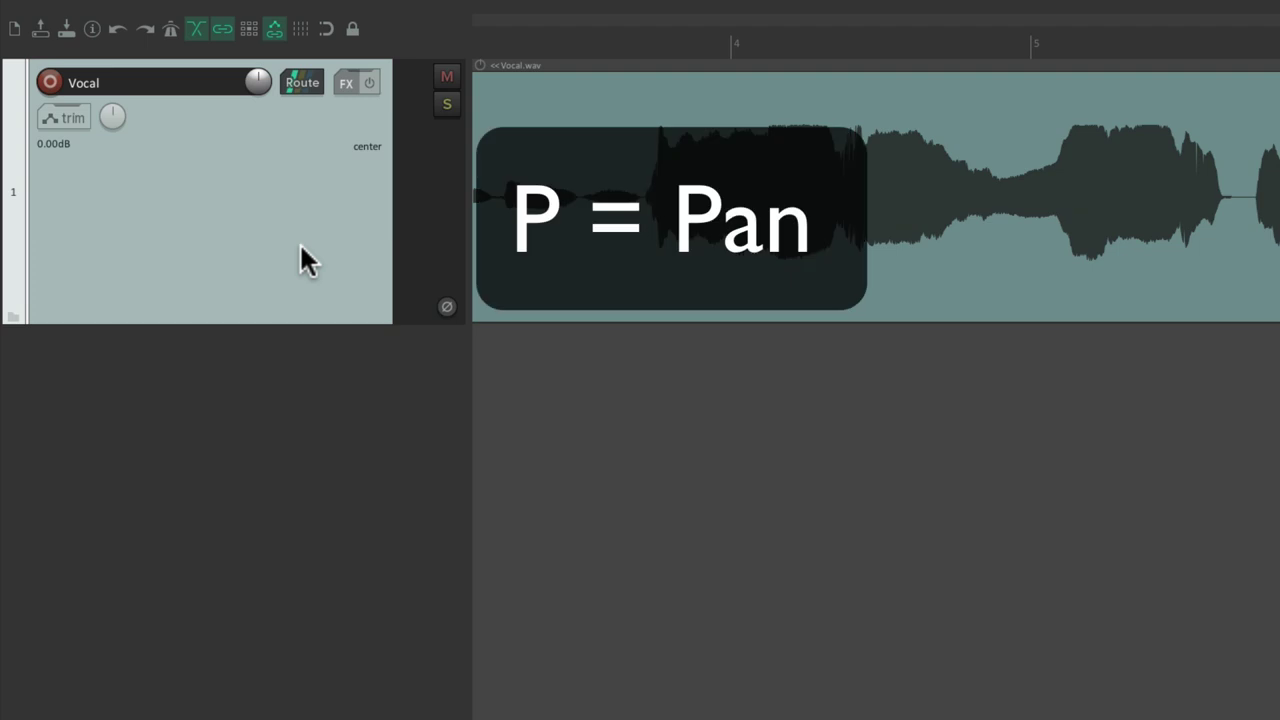
key(p)
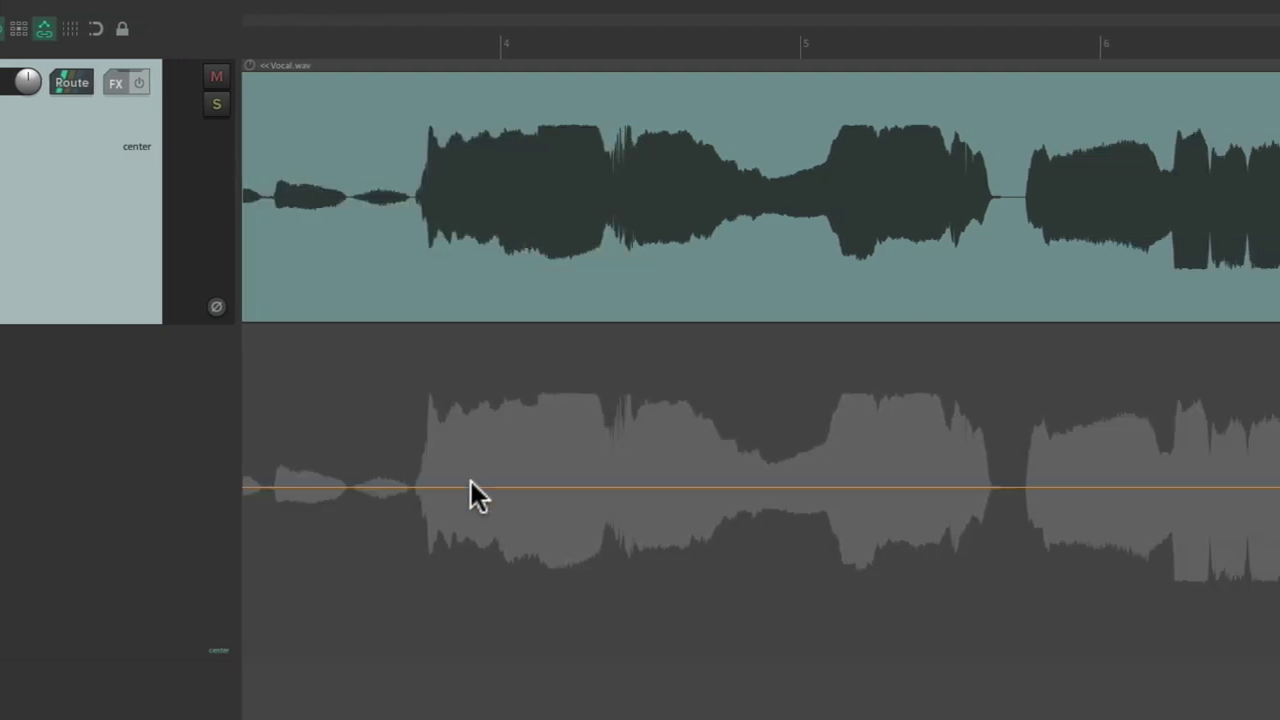
Try panning the loud phrase about 73% left by raising the pan envelope inside a time selection.
drag(420, 503, 1000, 528)
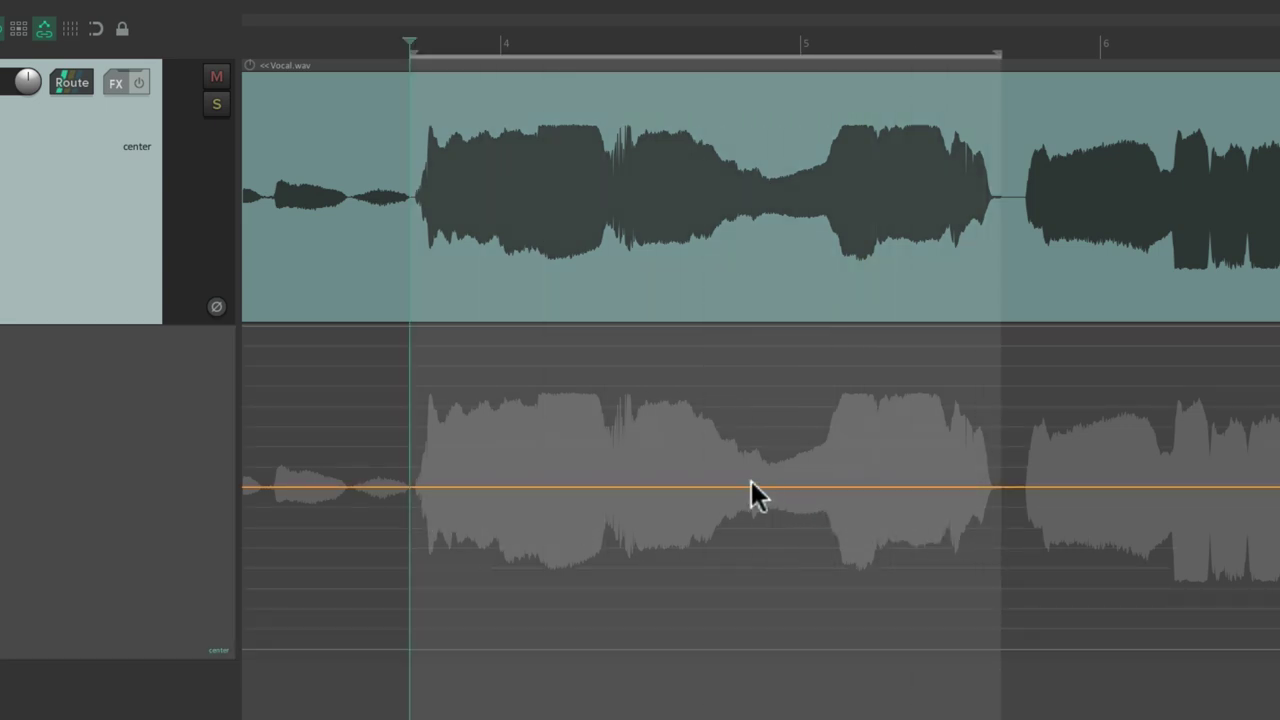
drag(750, 484, 754, 370)
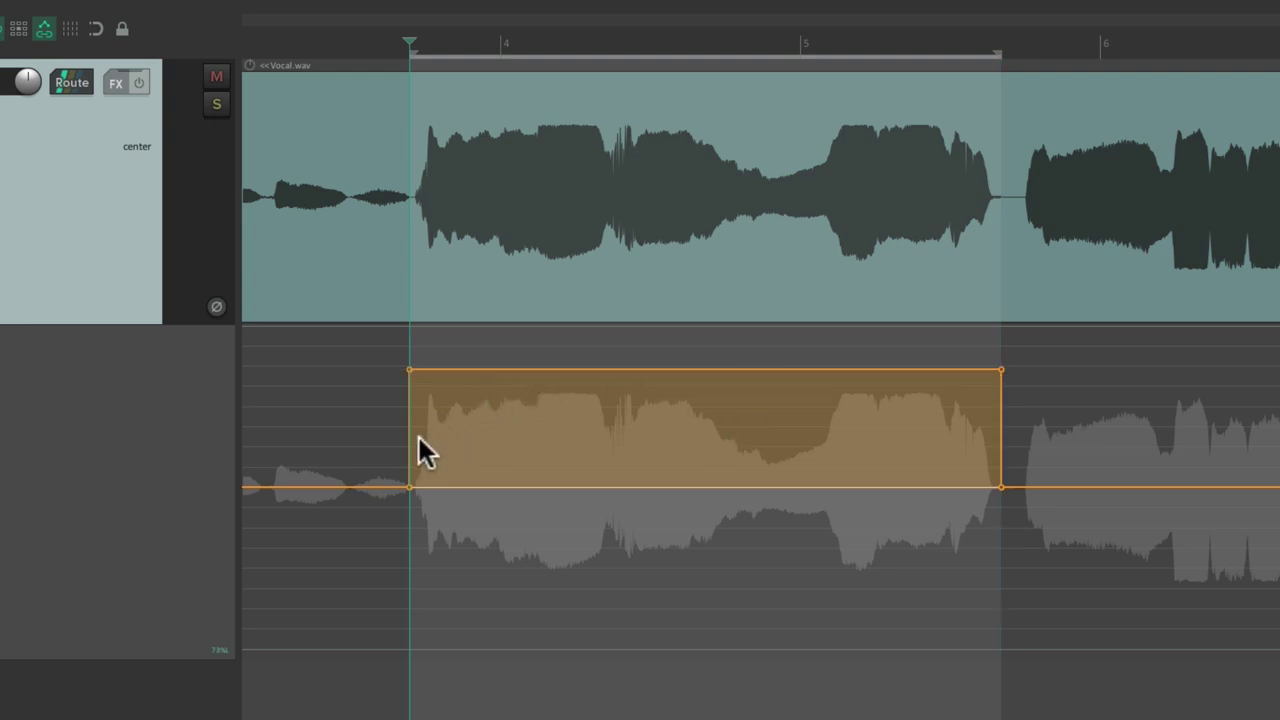
key(ctrl+z)
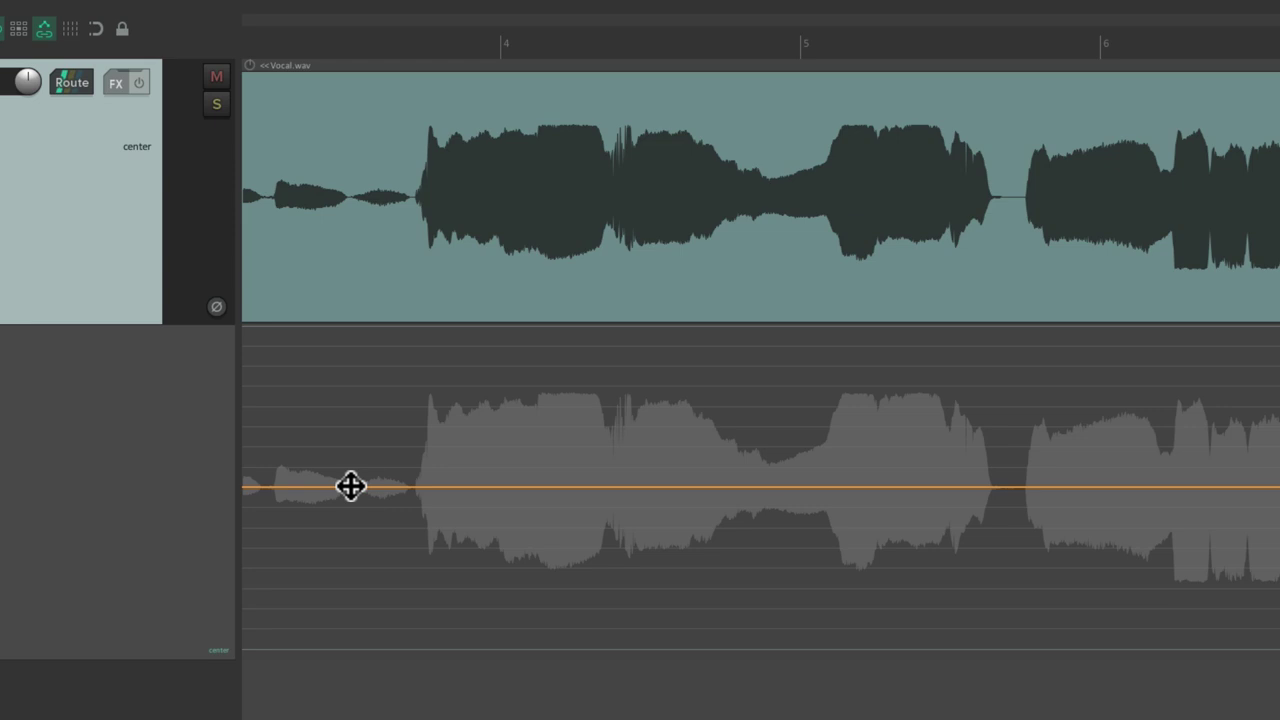
Add pan envelope points that ramp from center to the left where the loud phrase starts, and play it back.
click(416, 425)
drag(416, 425, 416, 413)
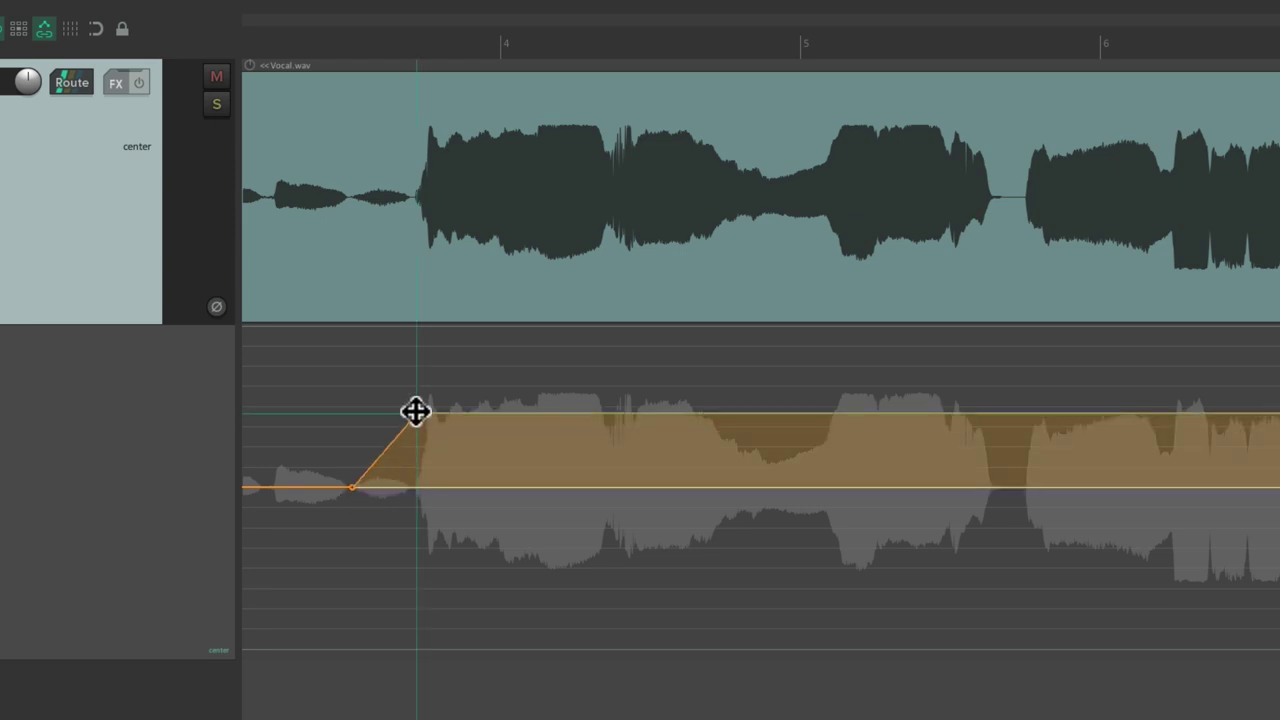
key(space)
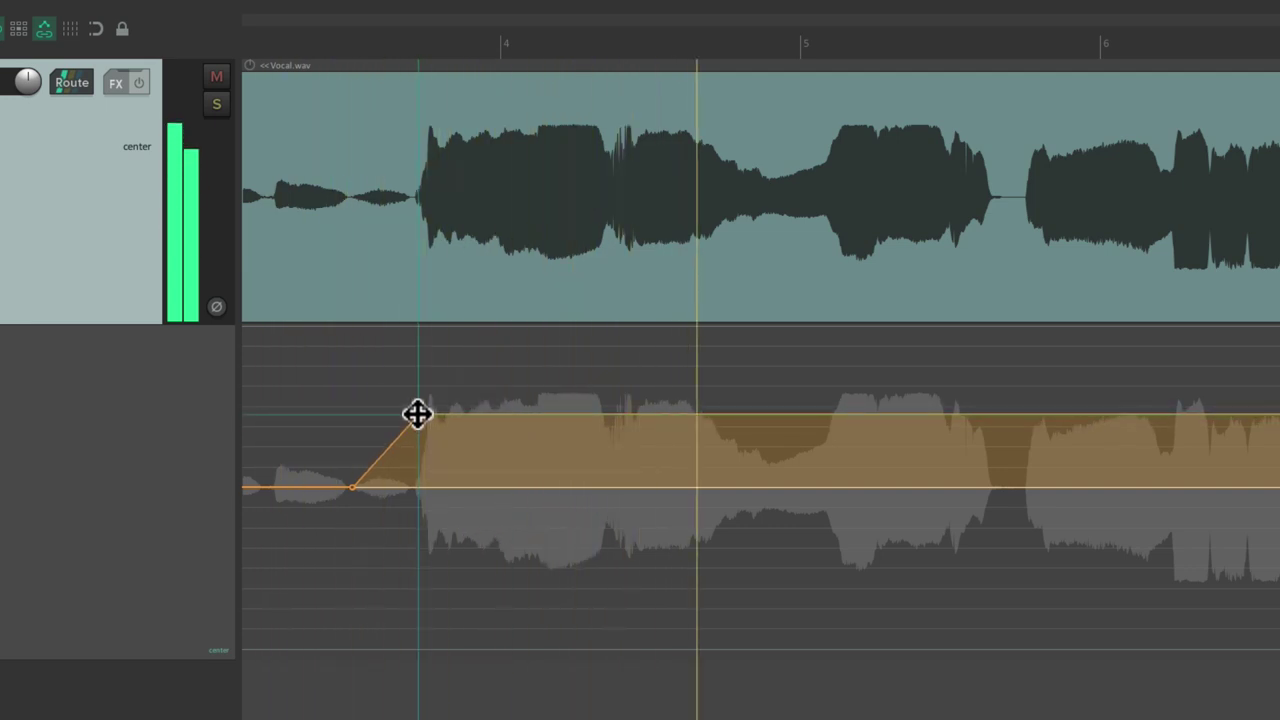
key(space)
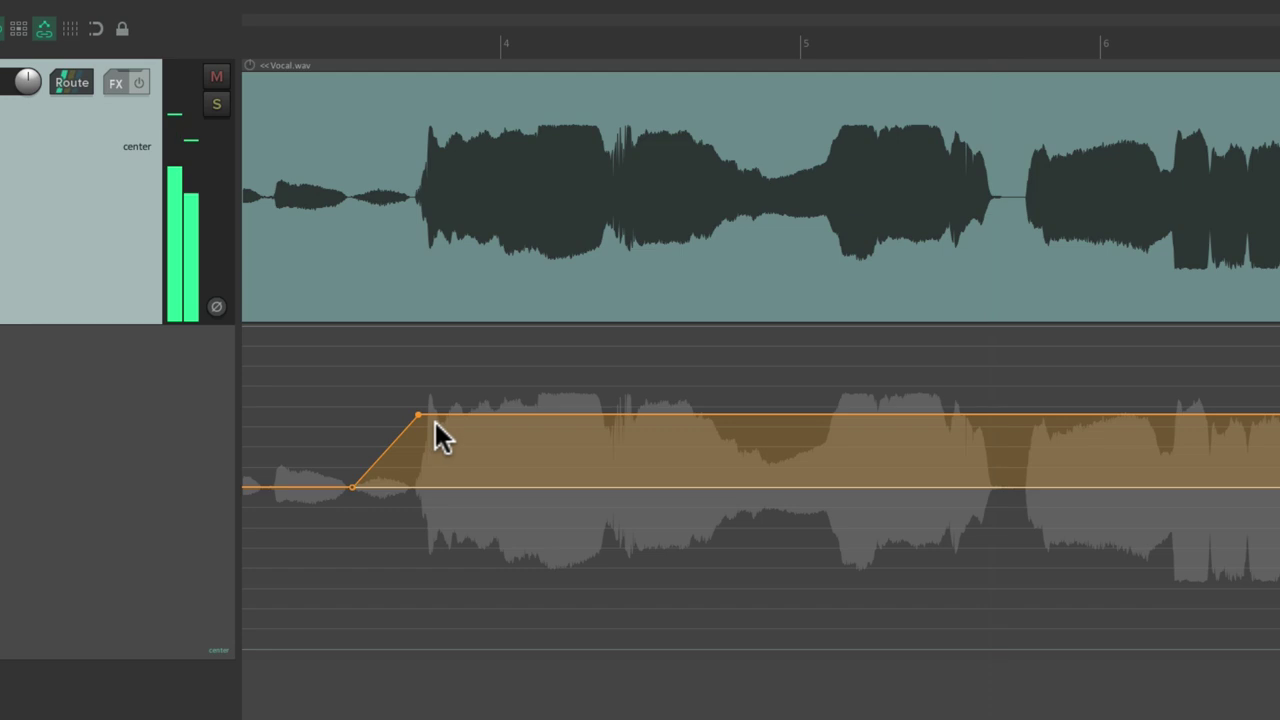
Add a pan point at the loud phrase's end and another at center just before the next phrase.
click(995, 417)
click(1016, 443)
drag(1016, 443, 1016, 487)
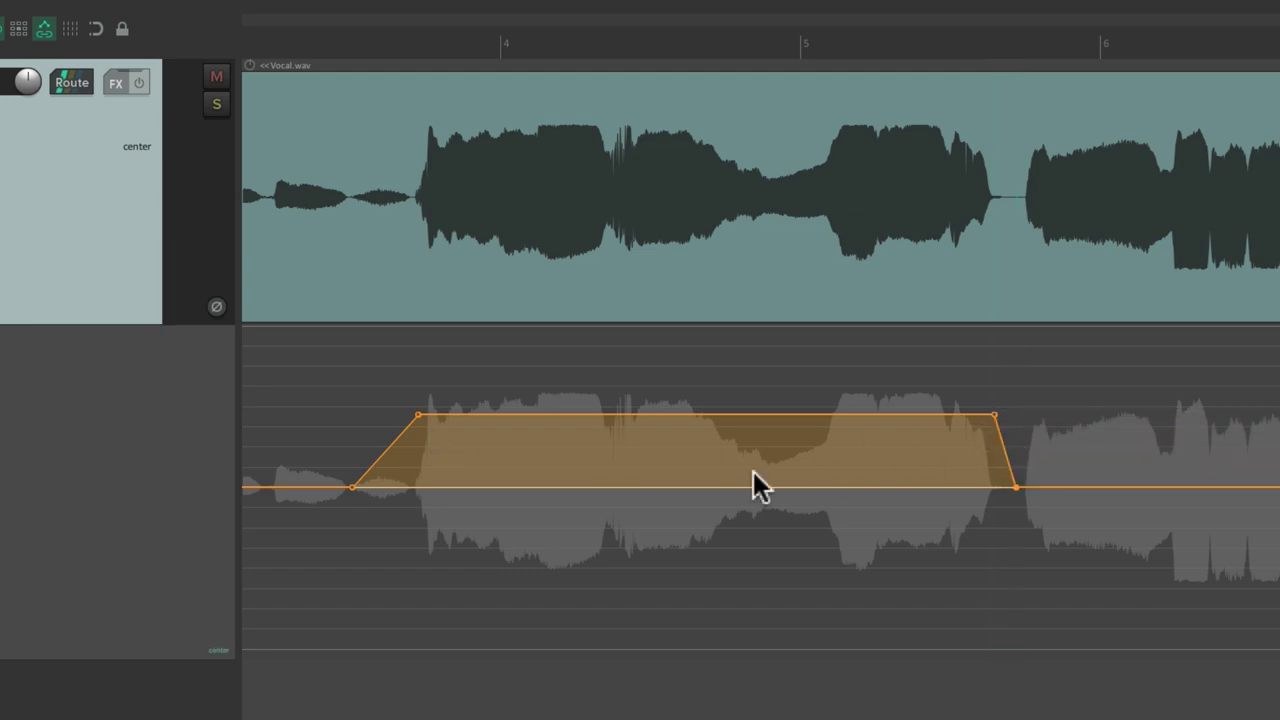